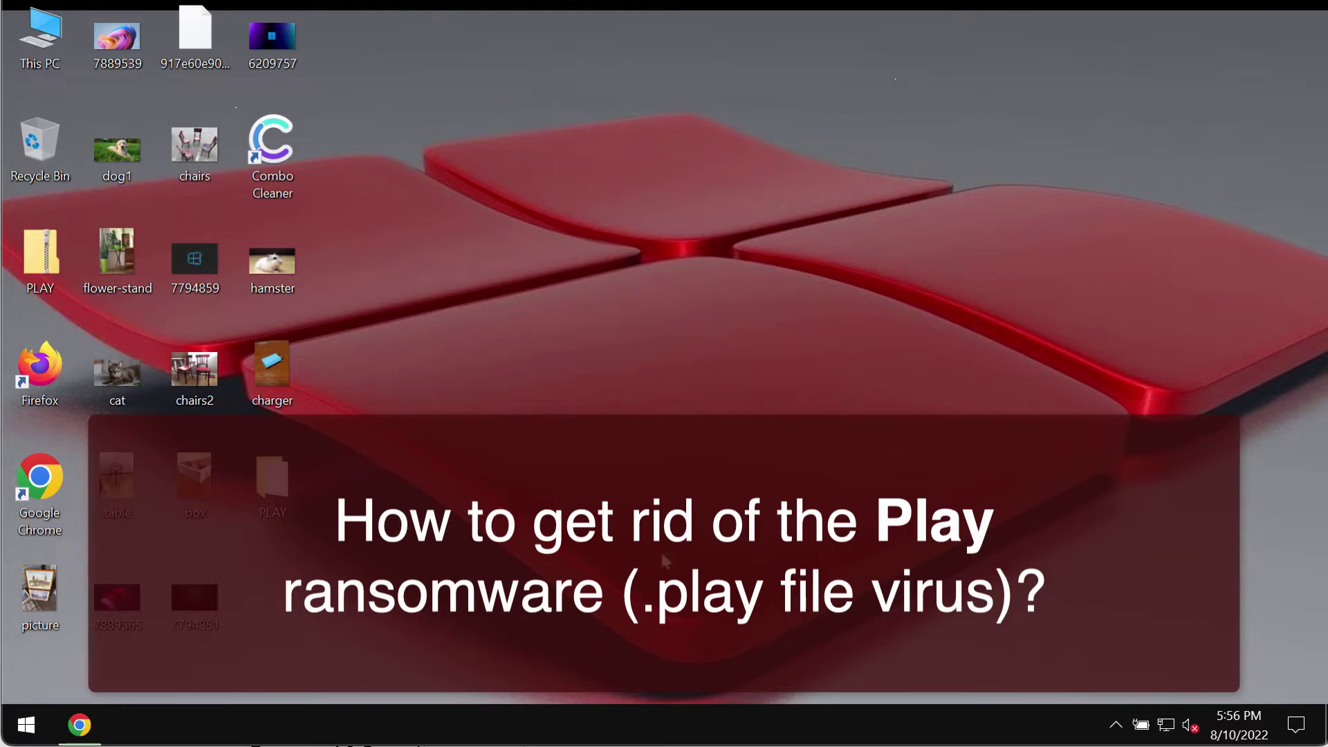
Preview the table, flower-stand, chairs and hamster pictures on the desktop
double_click(135, 479)
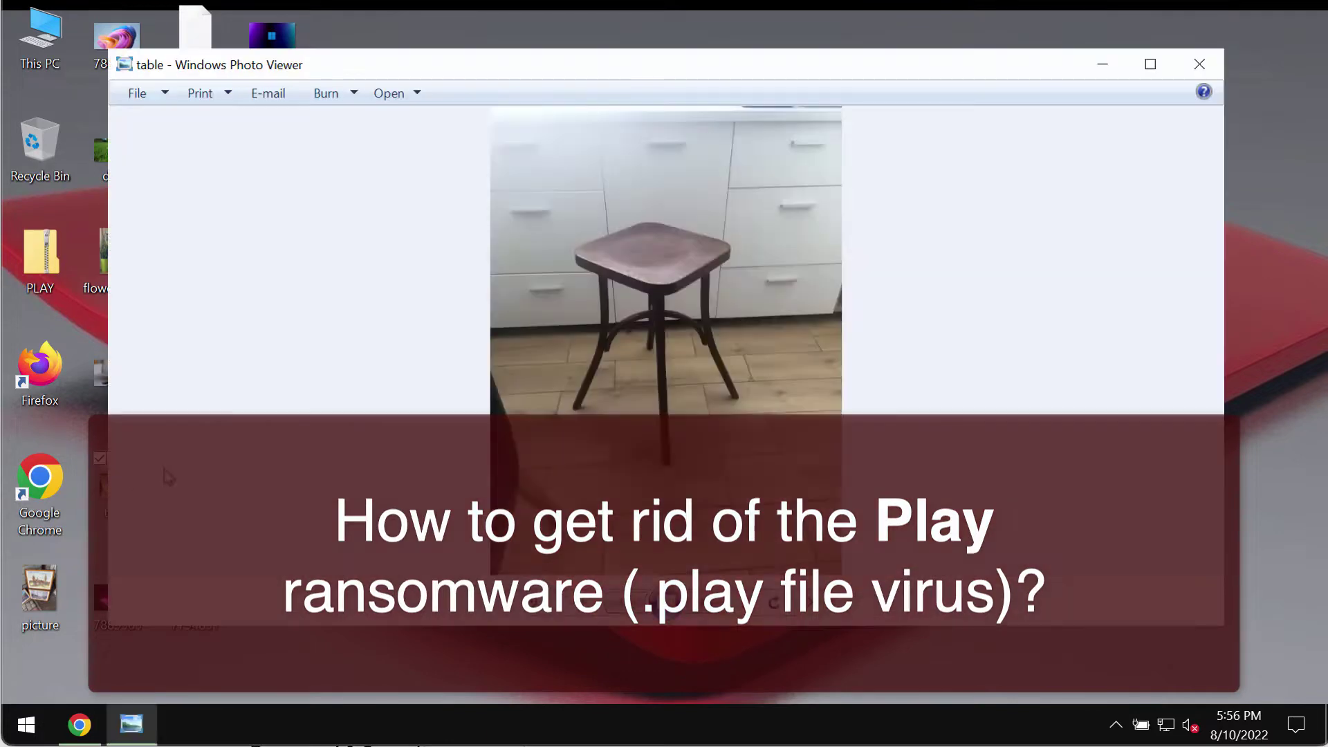
click(1200, 65)
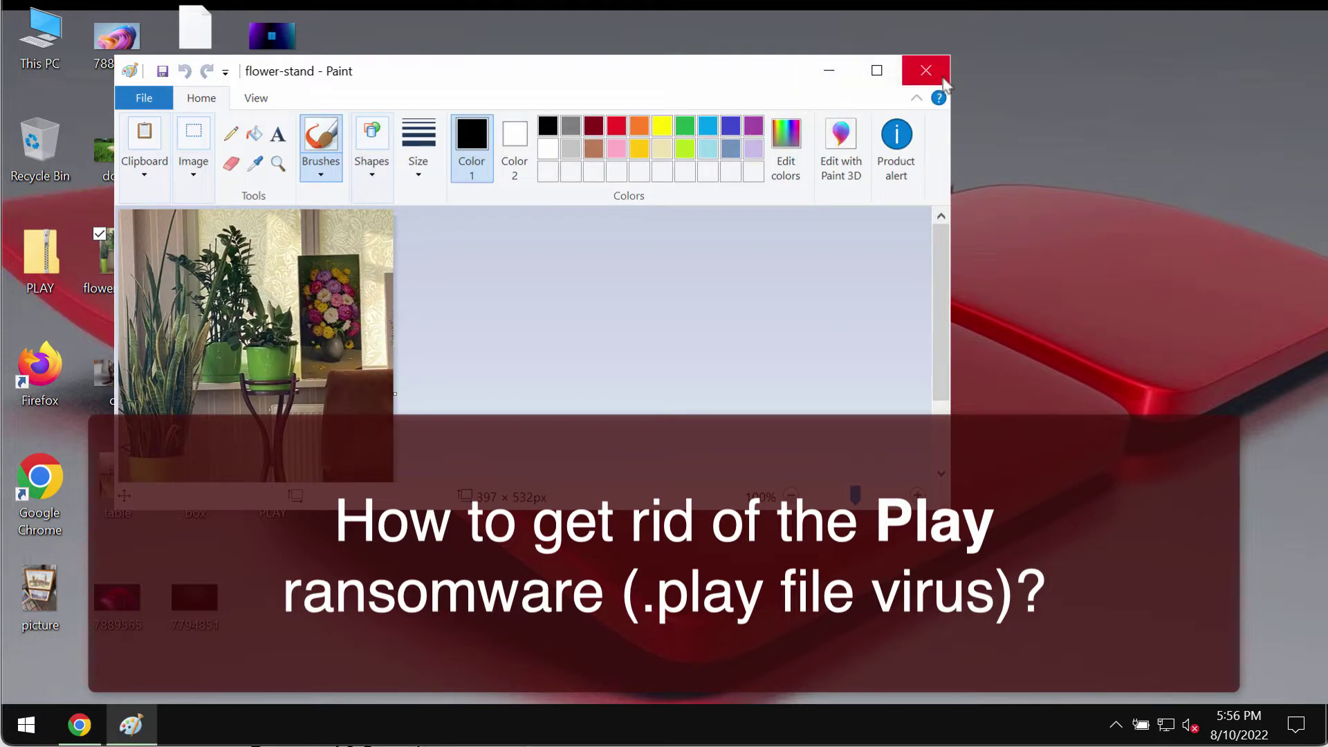
click(926, 69)
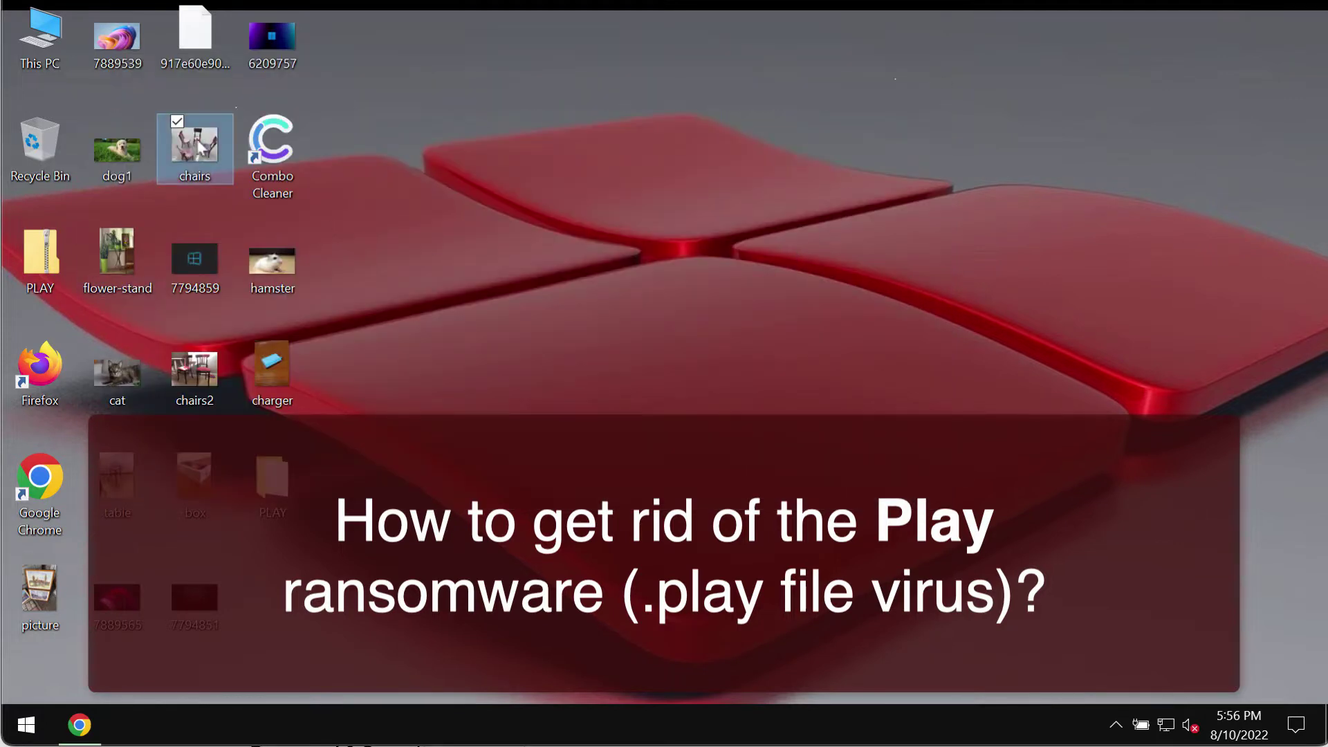
double_click(194, 145)
click(1199, 65)
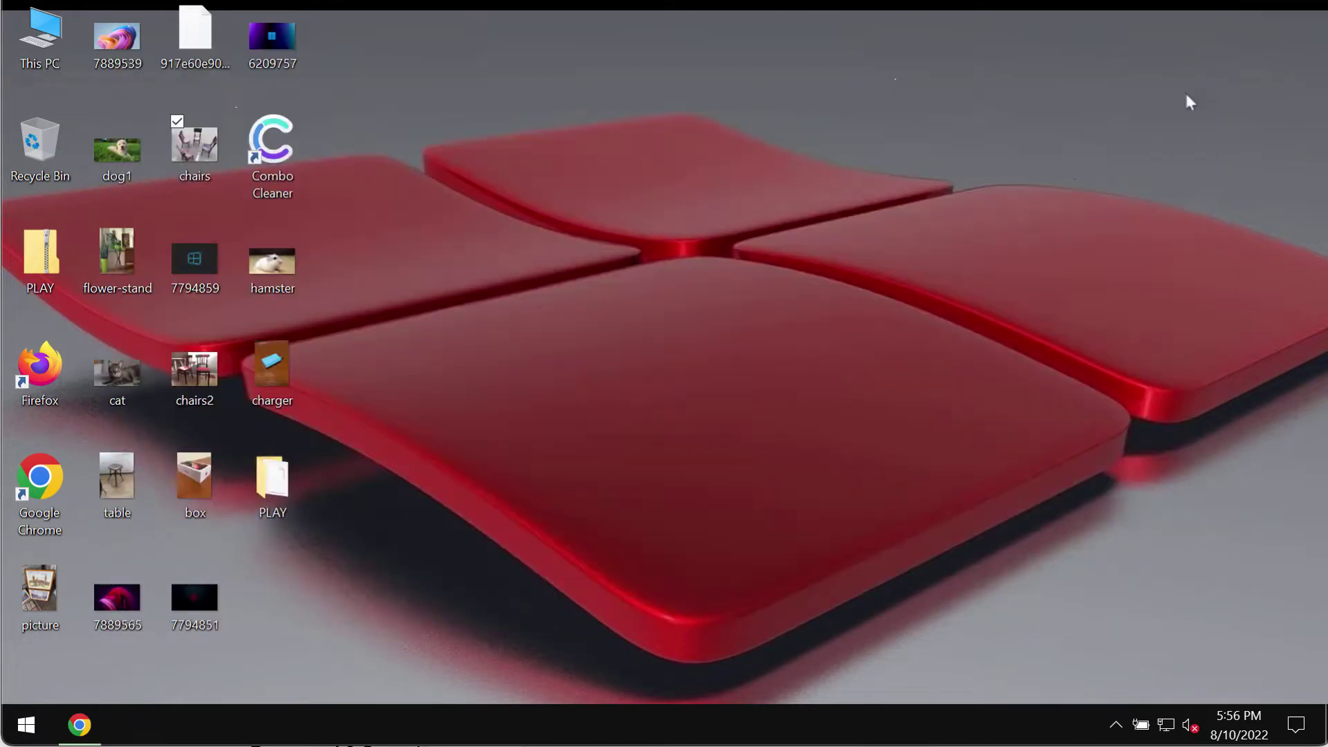
double_click(270, 267)
click(1199, 63)
Run the application in the PLAY folder twice so desktop files gain the .PLAY extension
double_click(272, 484)
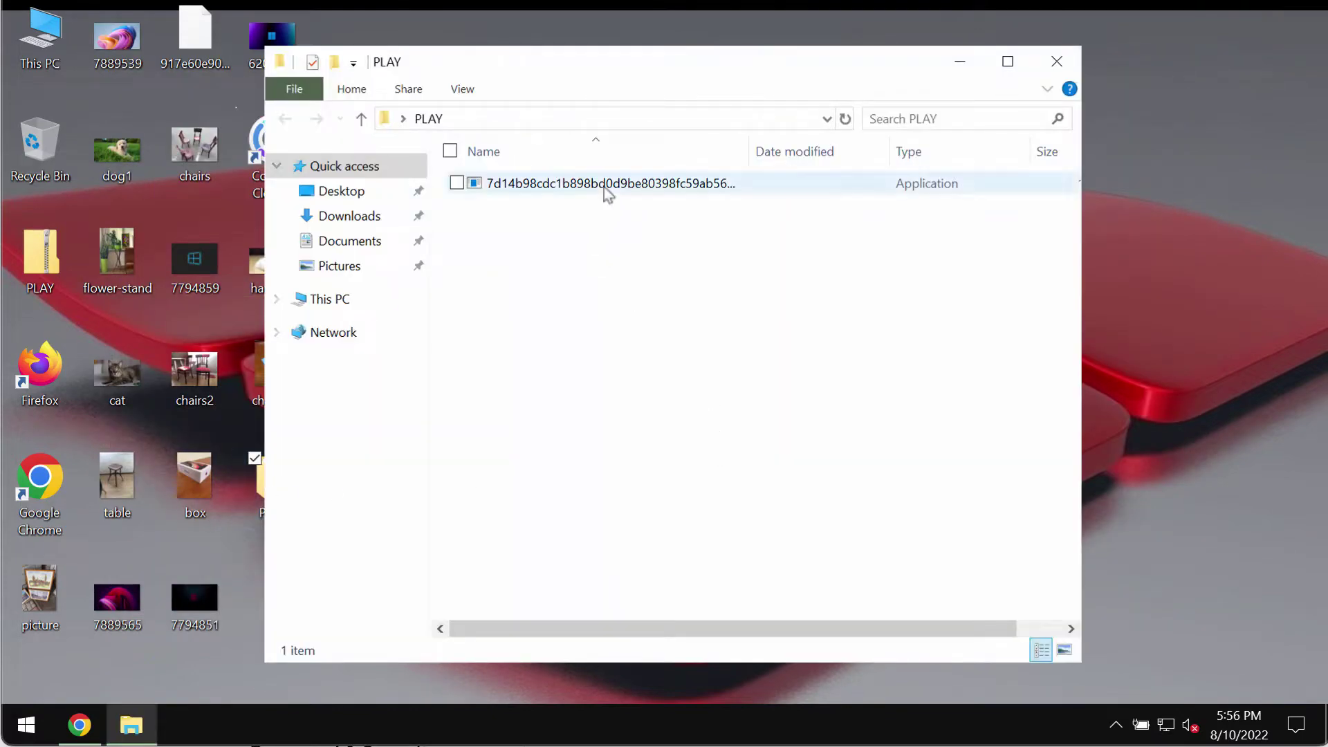
double_click(607, 184)
click(1057, 62)
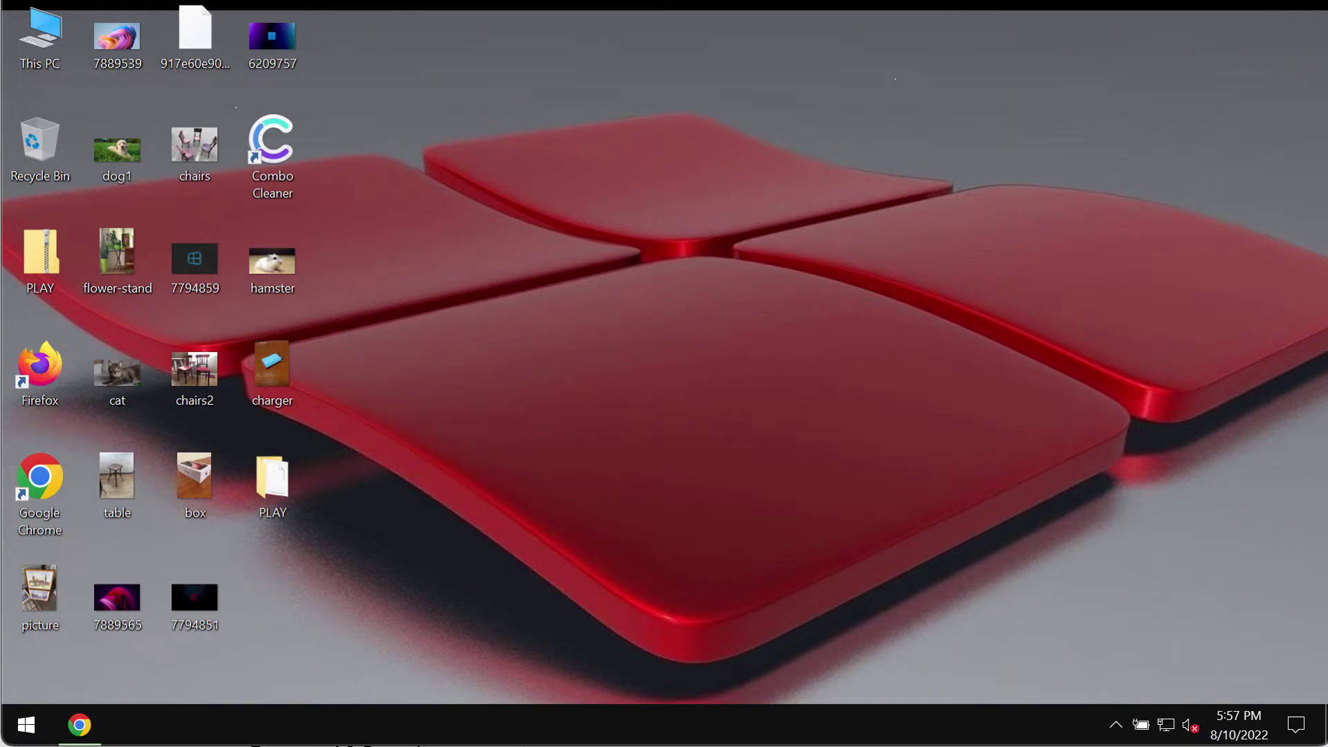
click(580, 524)
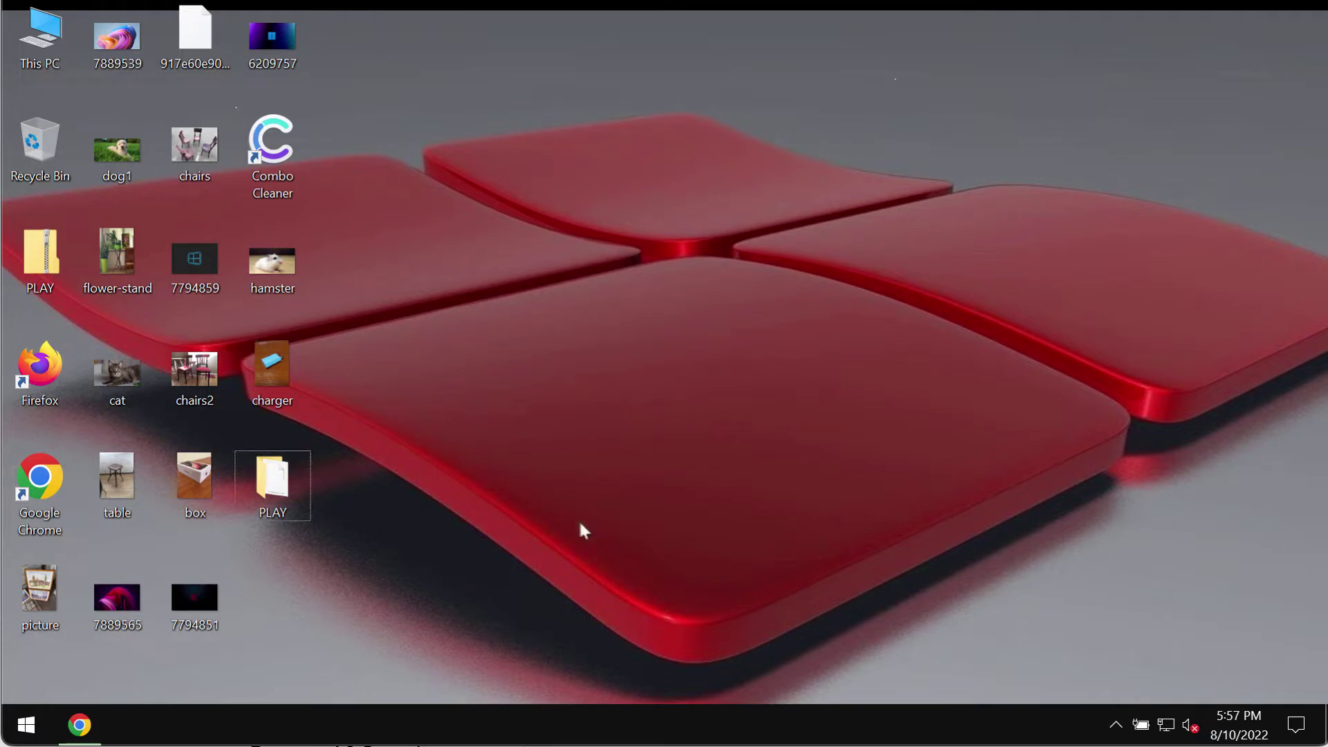
double_click(294, 473)
double_click(653, 185)
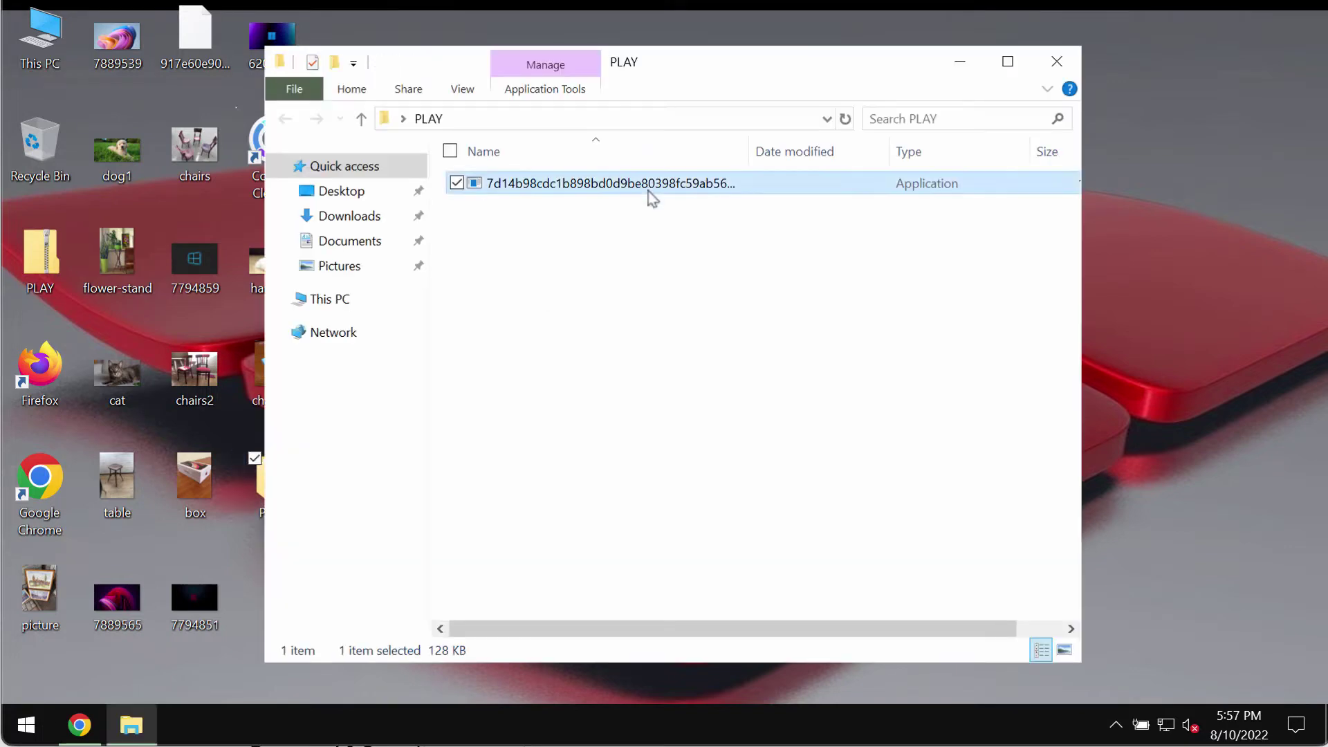
click(1056, 63)
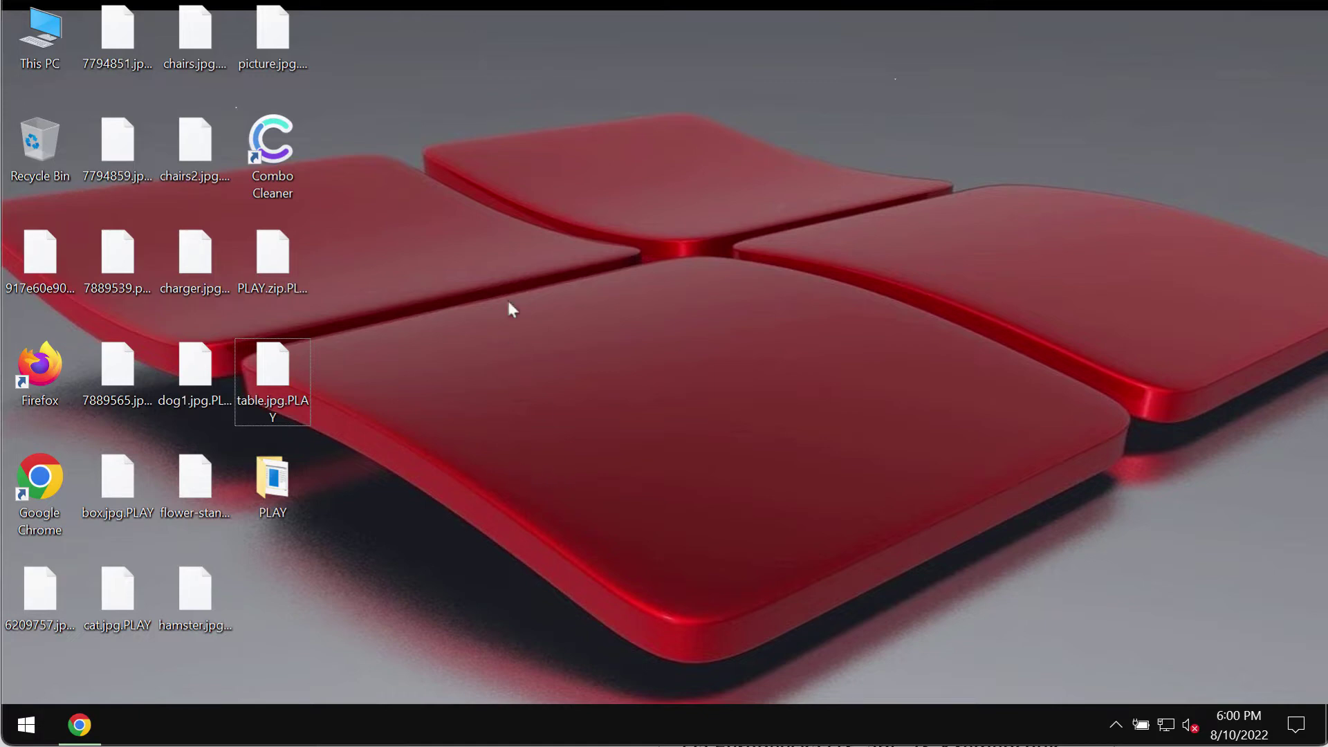
double_click(220, 141)
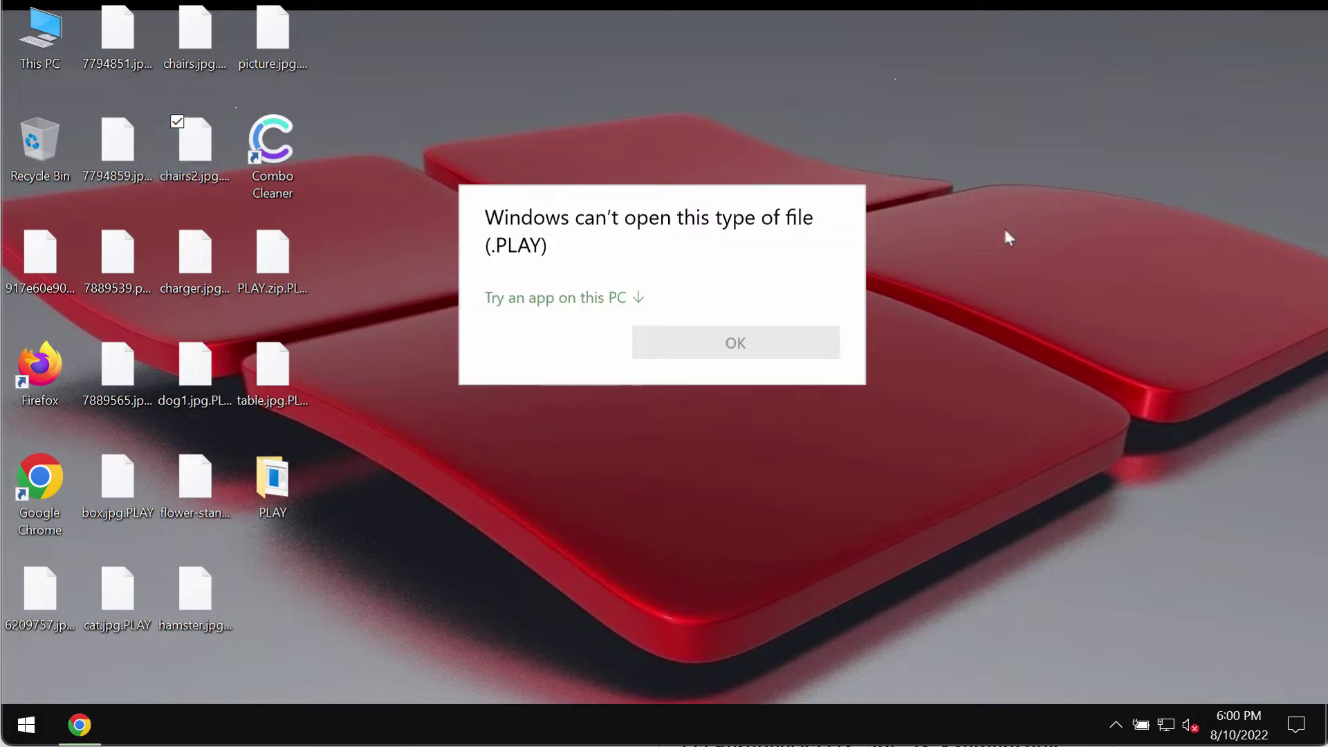
click(975, 391)
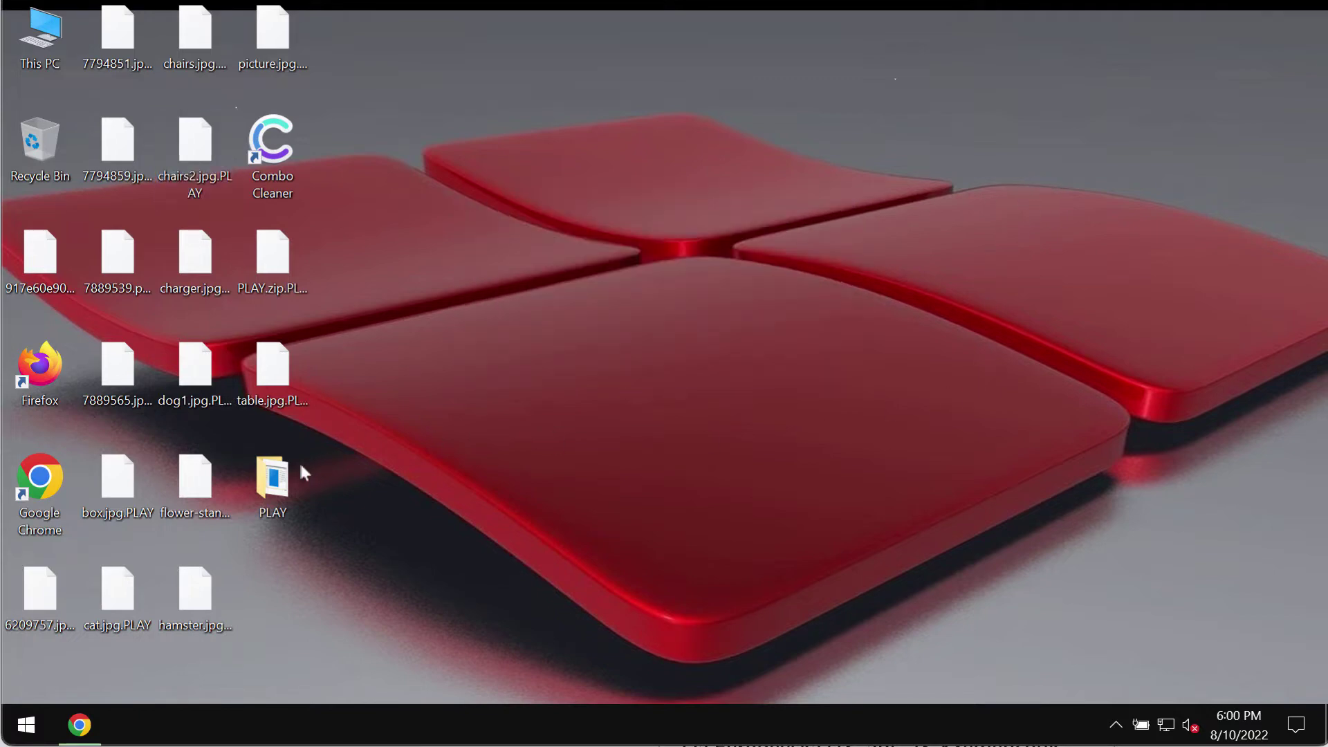
click(274, 377)
key(Return)
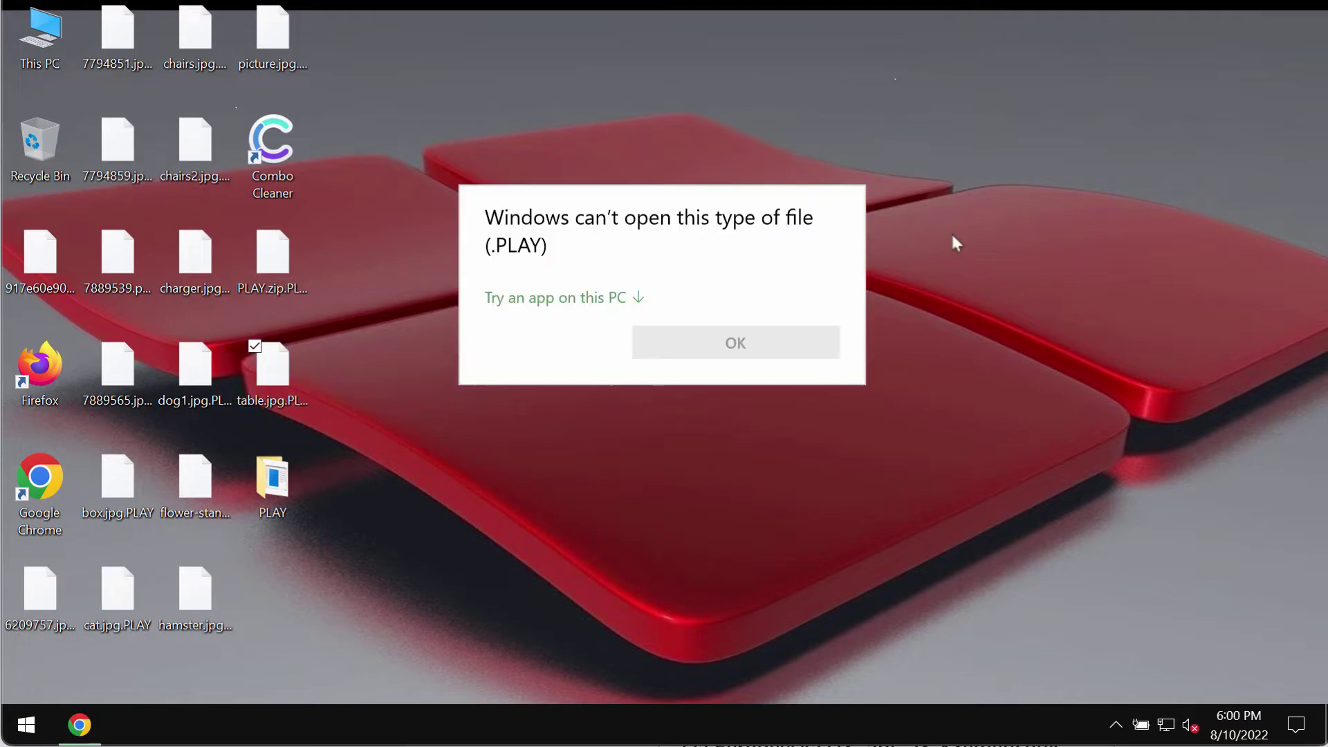
click(1000, 348)
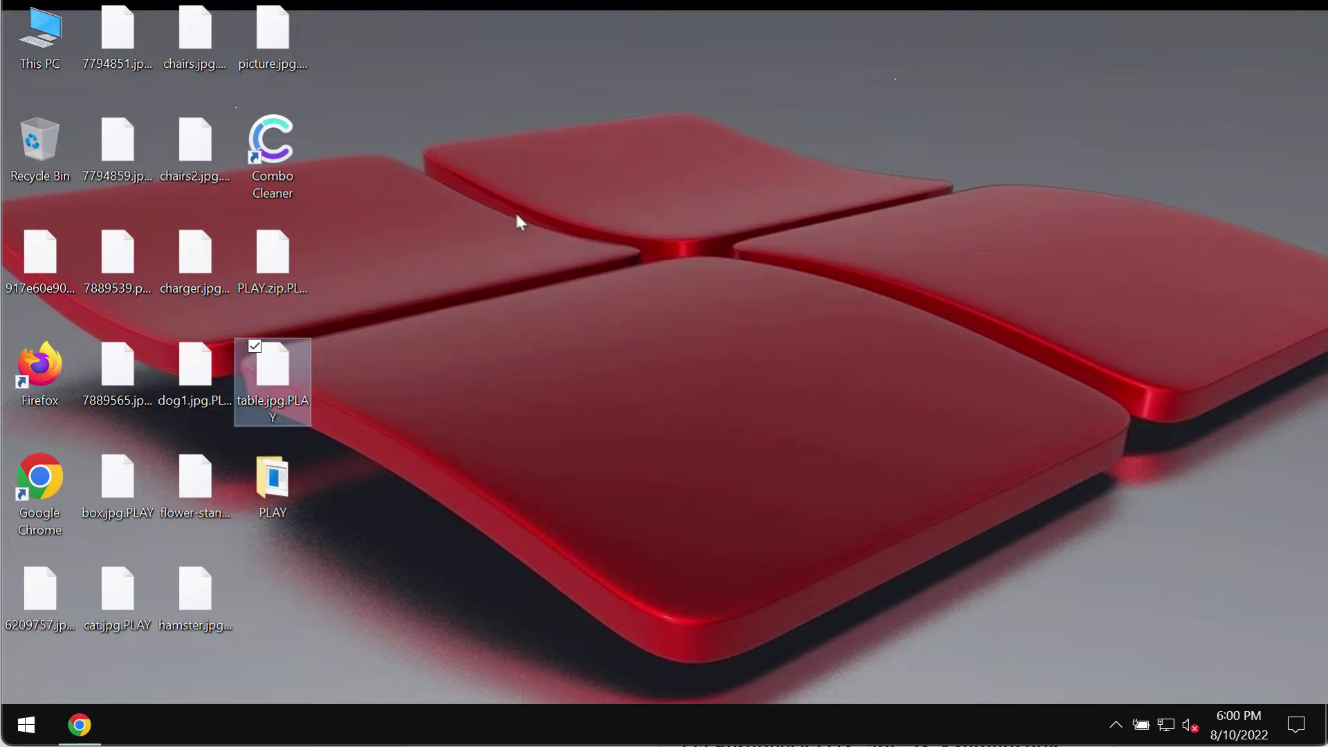
click(44, 41)
double_click(44, 41)
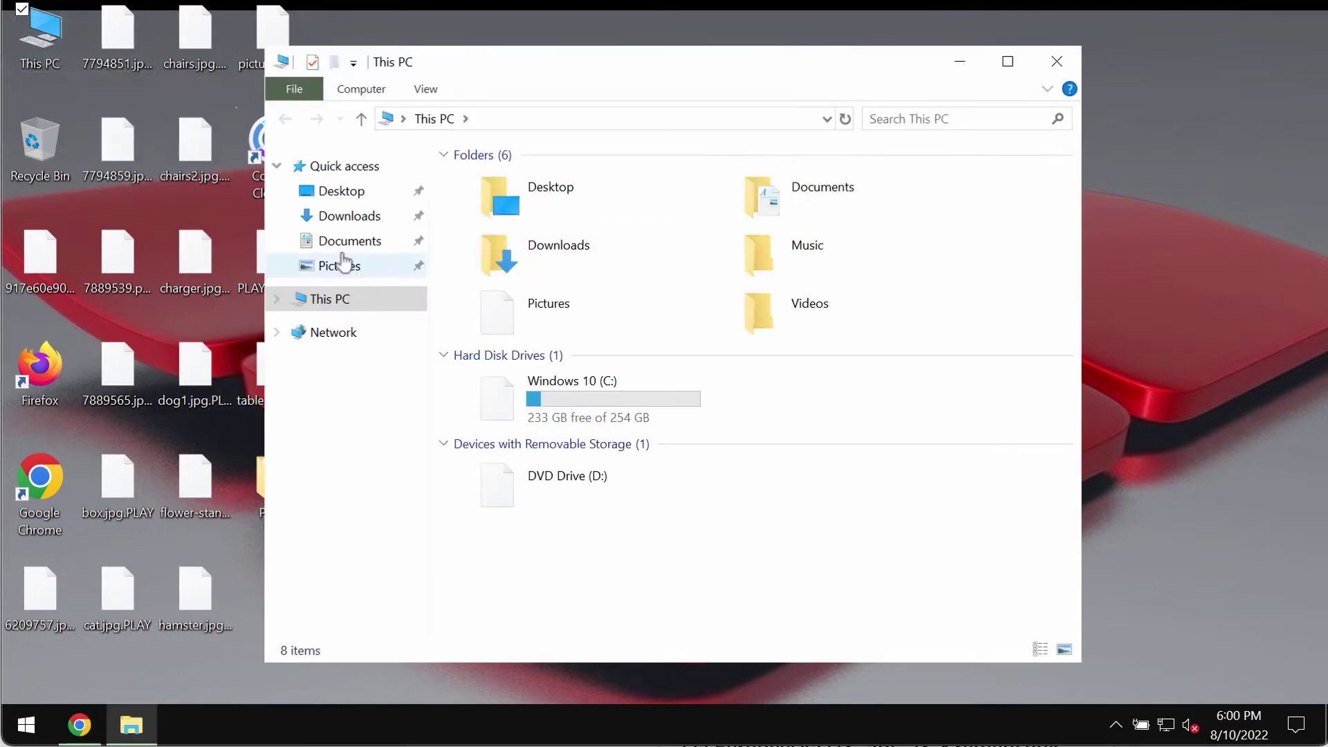
click(341, 197)
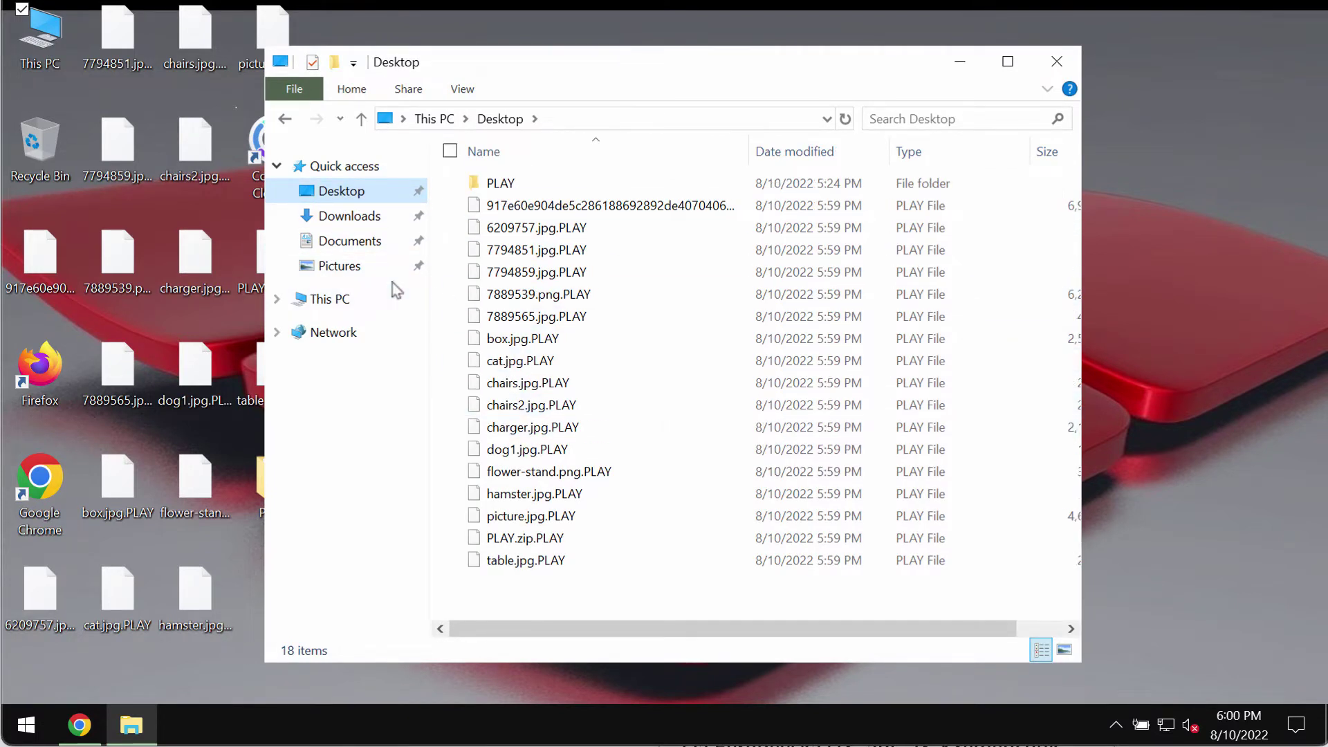
click(378, 218)
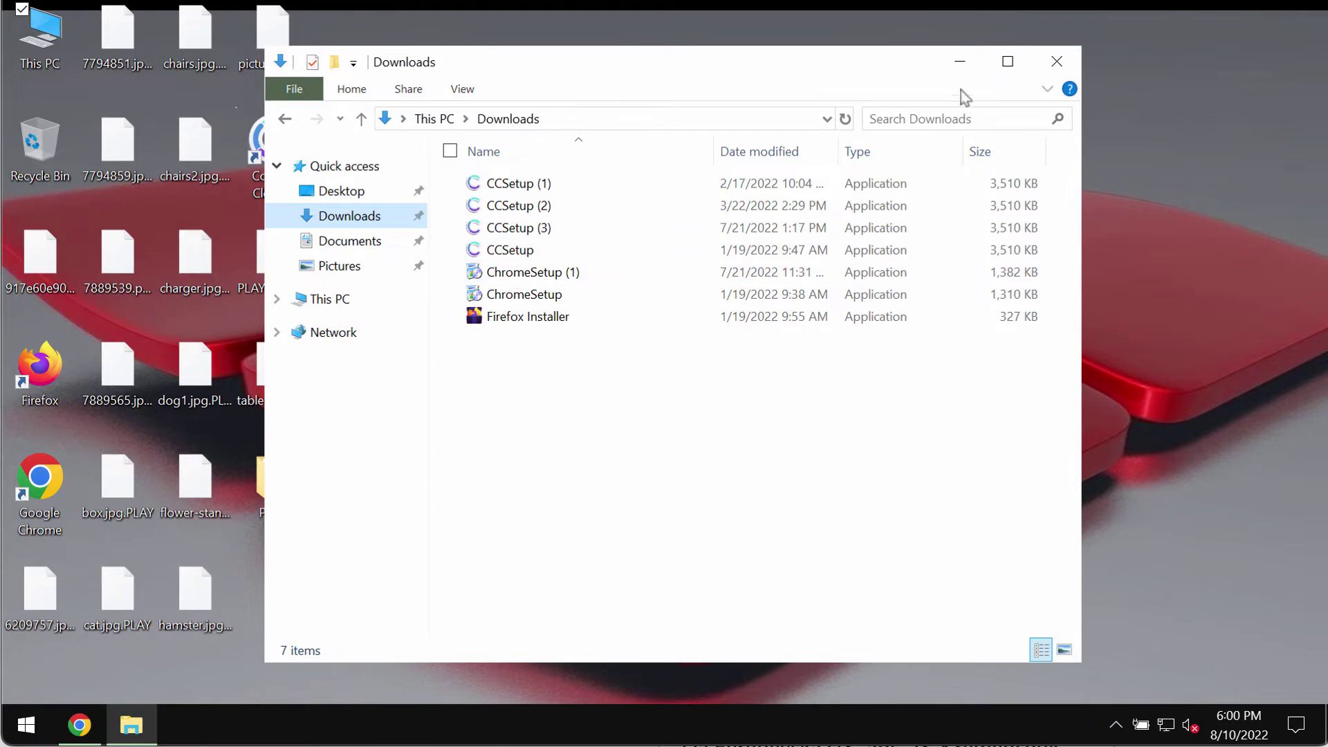
click(347, 168)
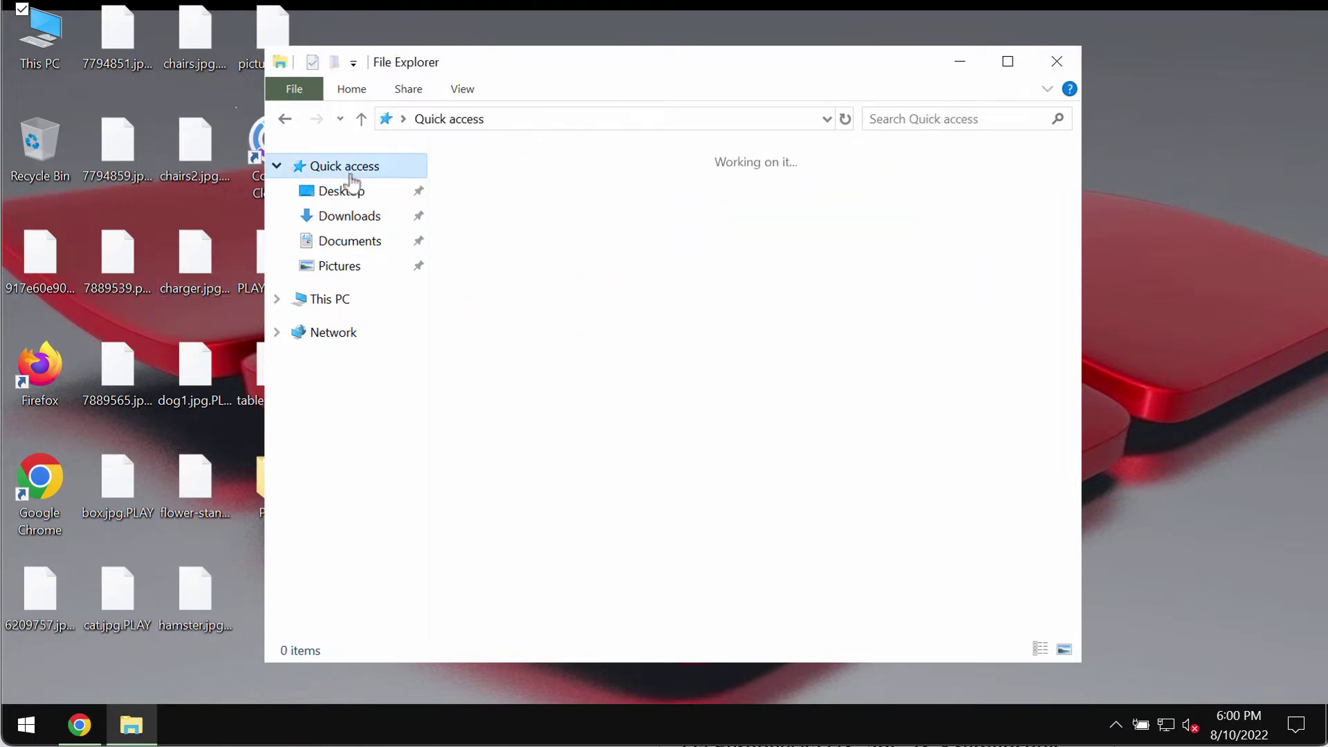
click(351, 197)
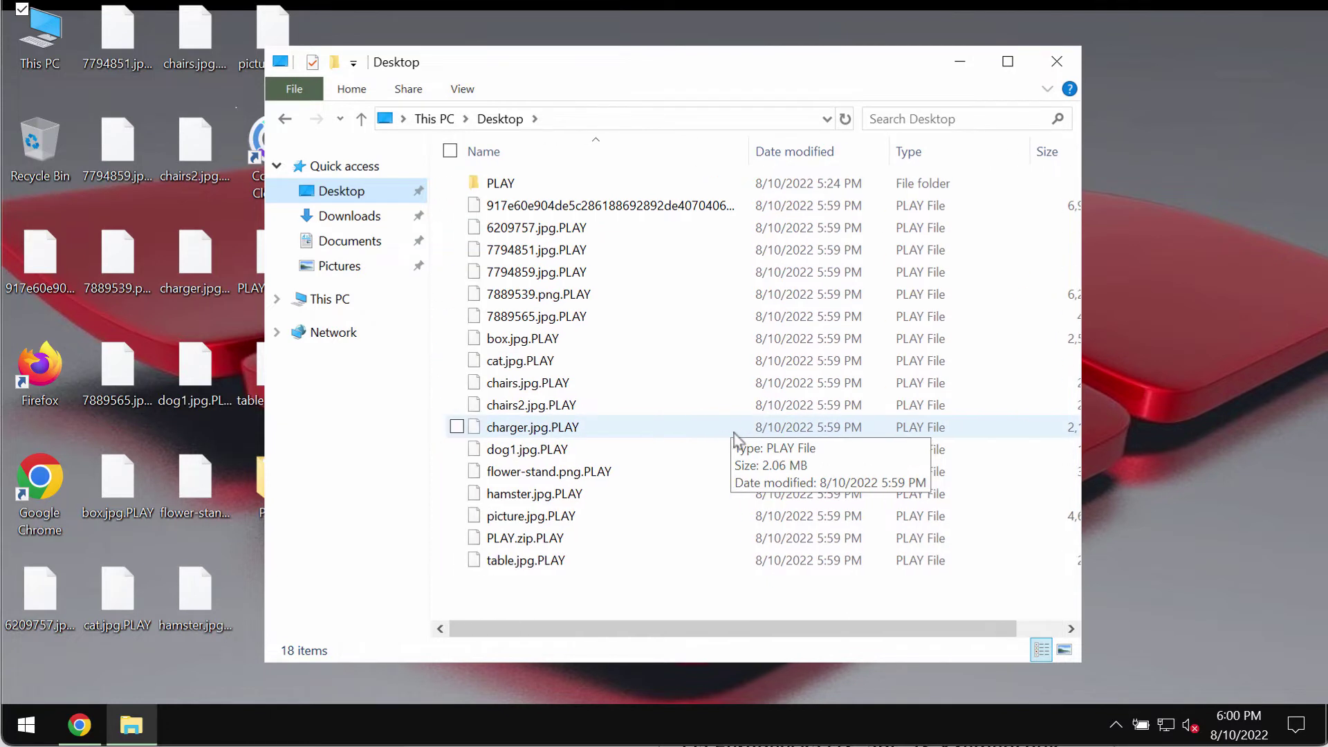
click(1065, 62)
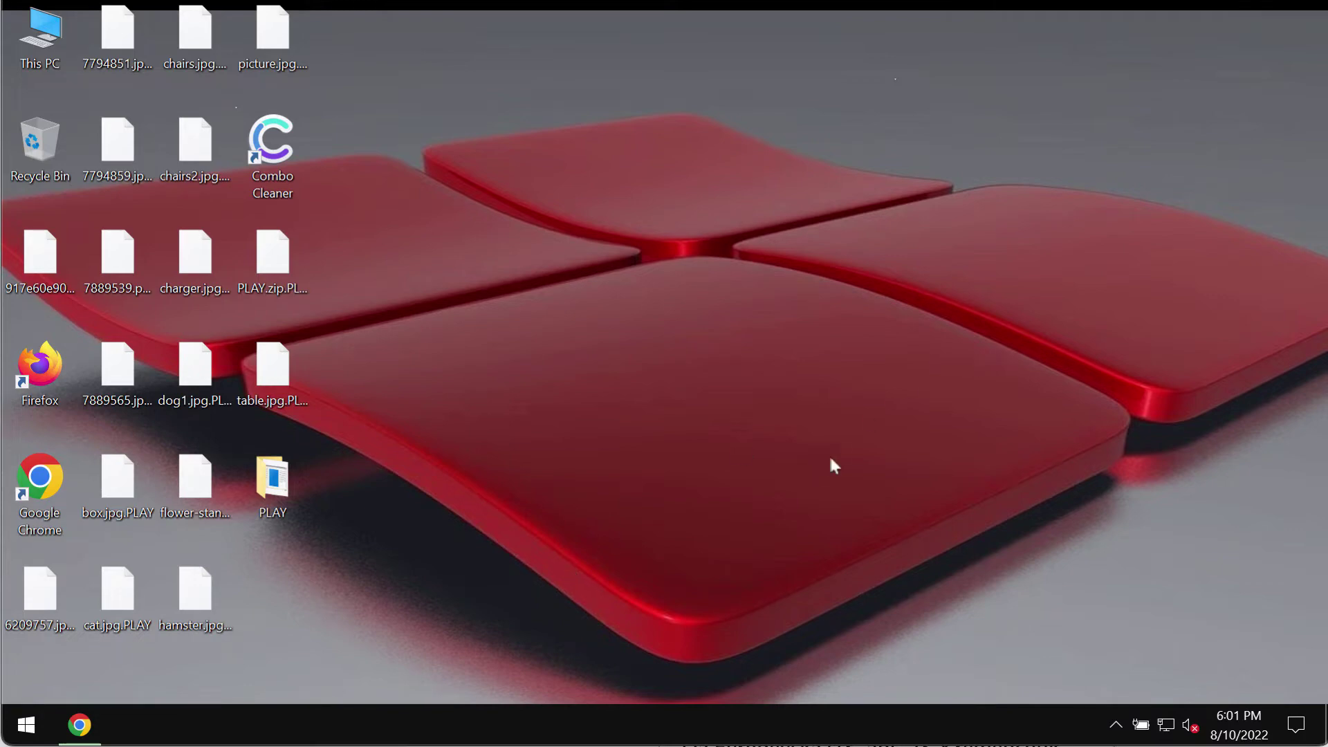
Open Task Manager from the taskbar menu and move its window to the right
right_click(887, 718)
click(955, 622)
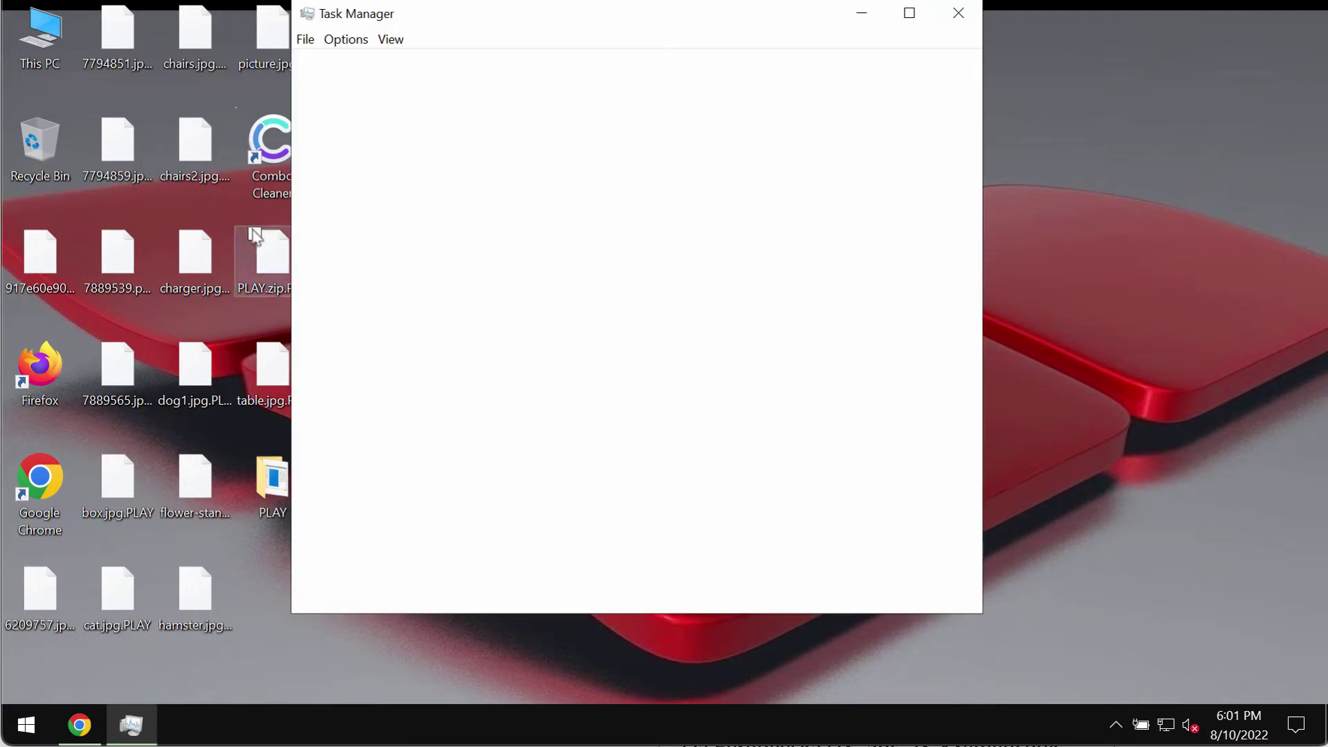
drag(767, 31, 784, 51)
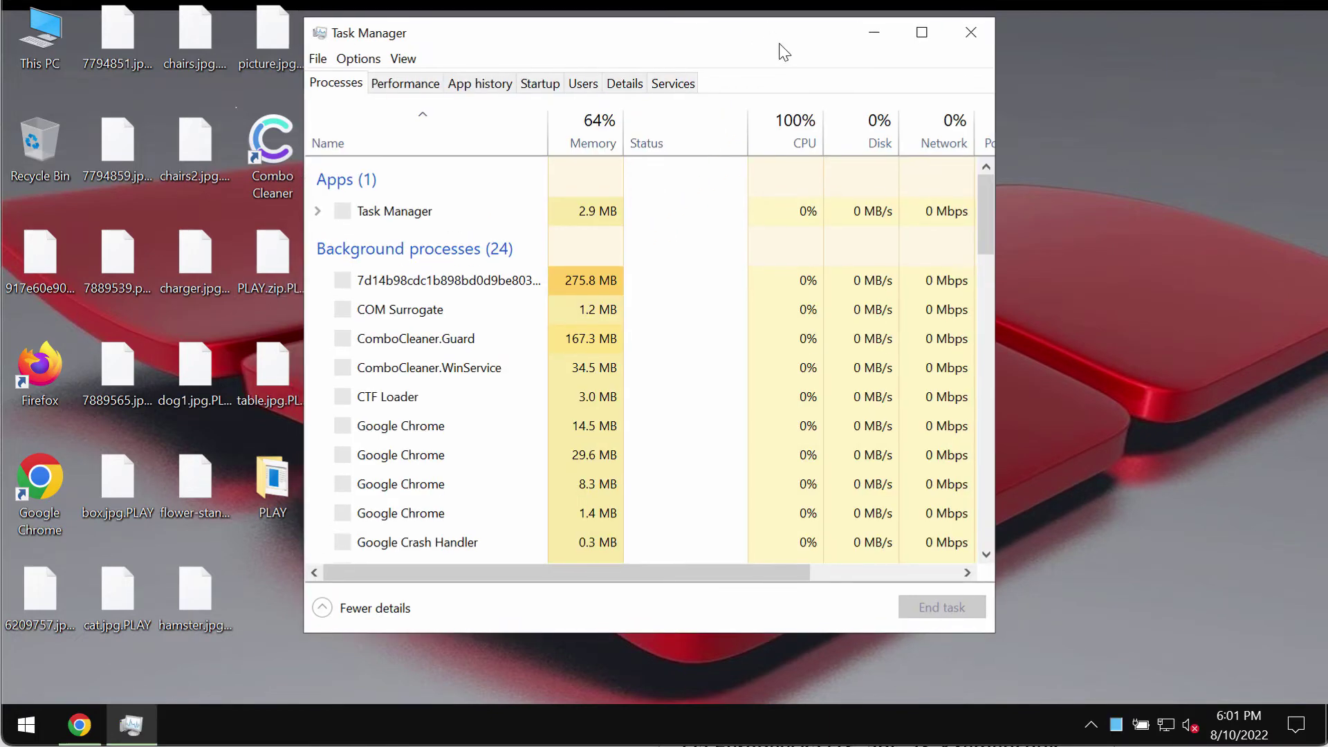
drag(655, 32, 726, 56)
scroll(540, 450, right, 1)
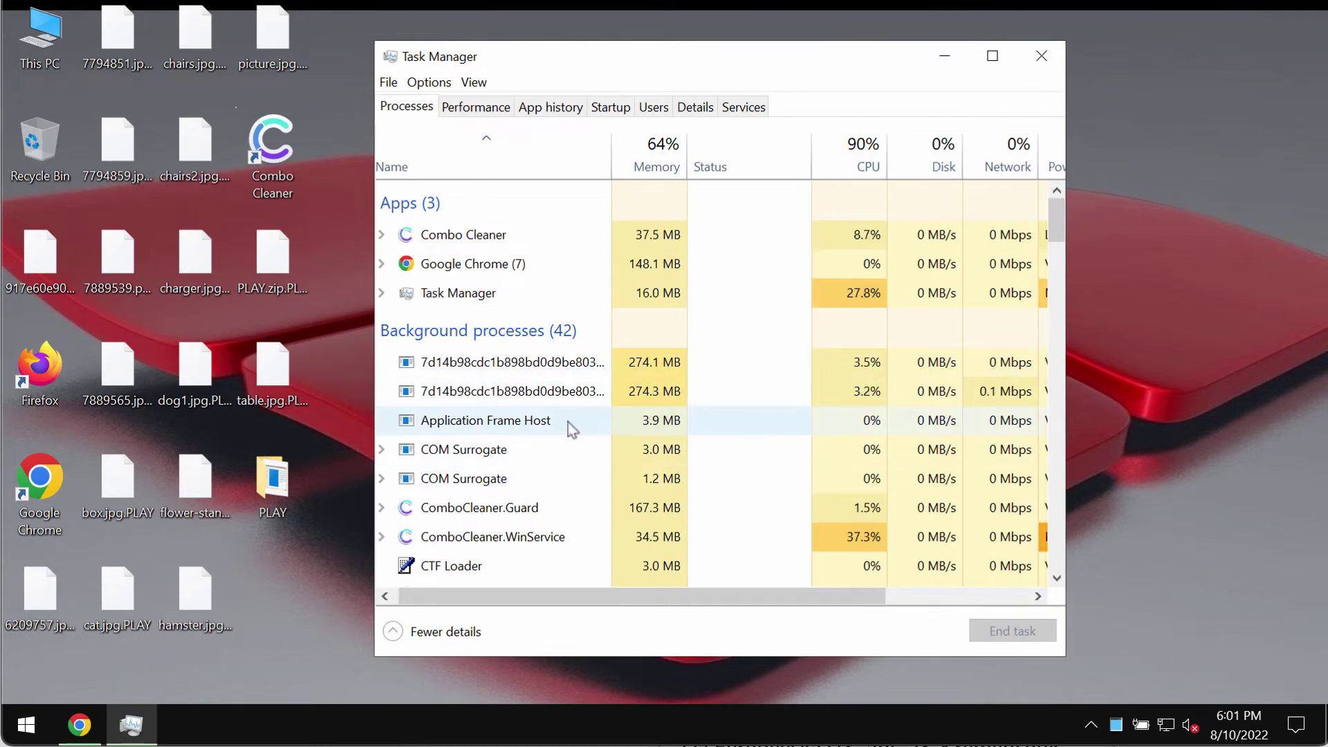
End both 7d14b… ransomware background processes, then close Task Manager
click(486, 370)
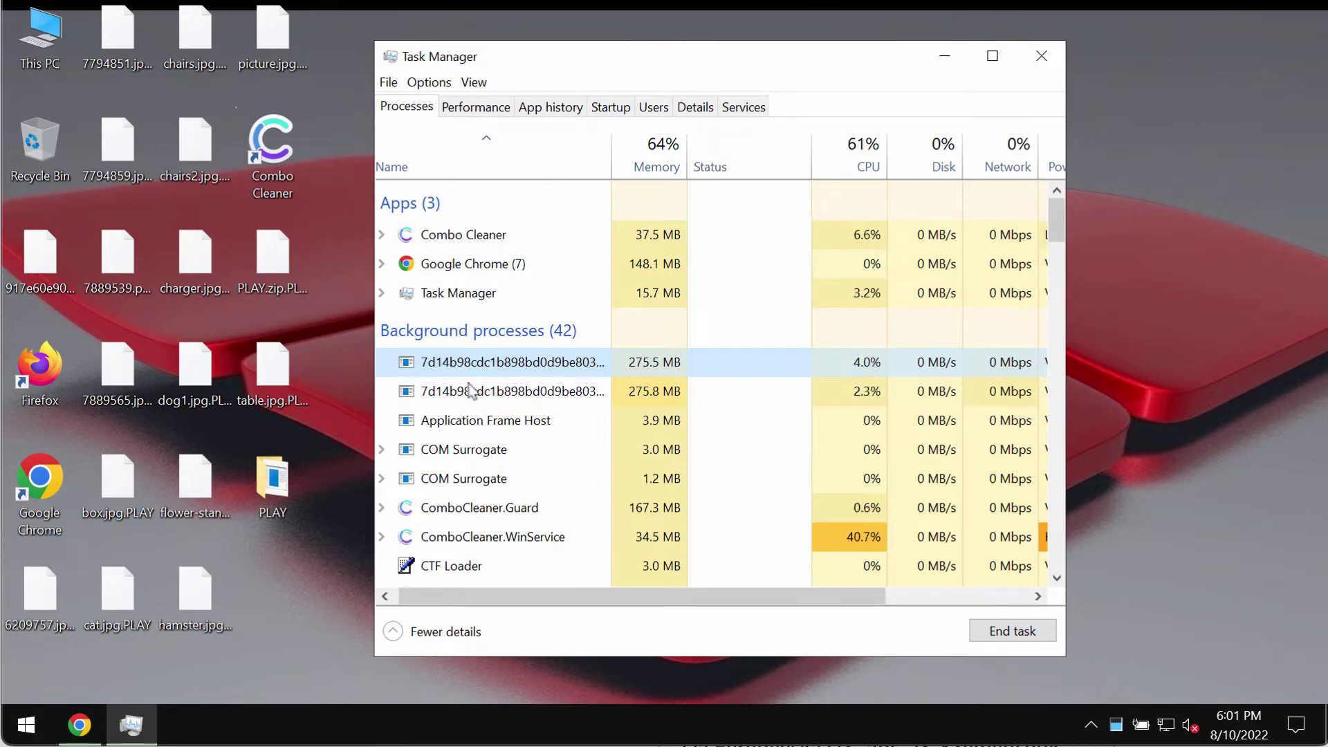
right_click(557, 368)
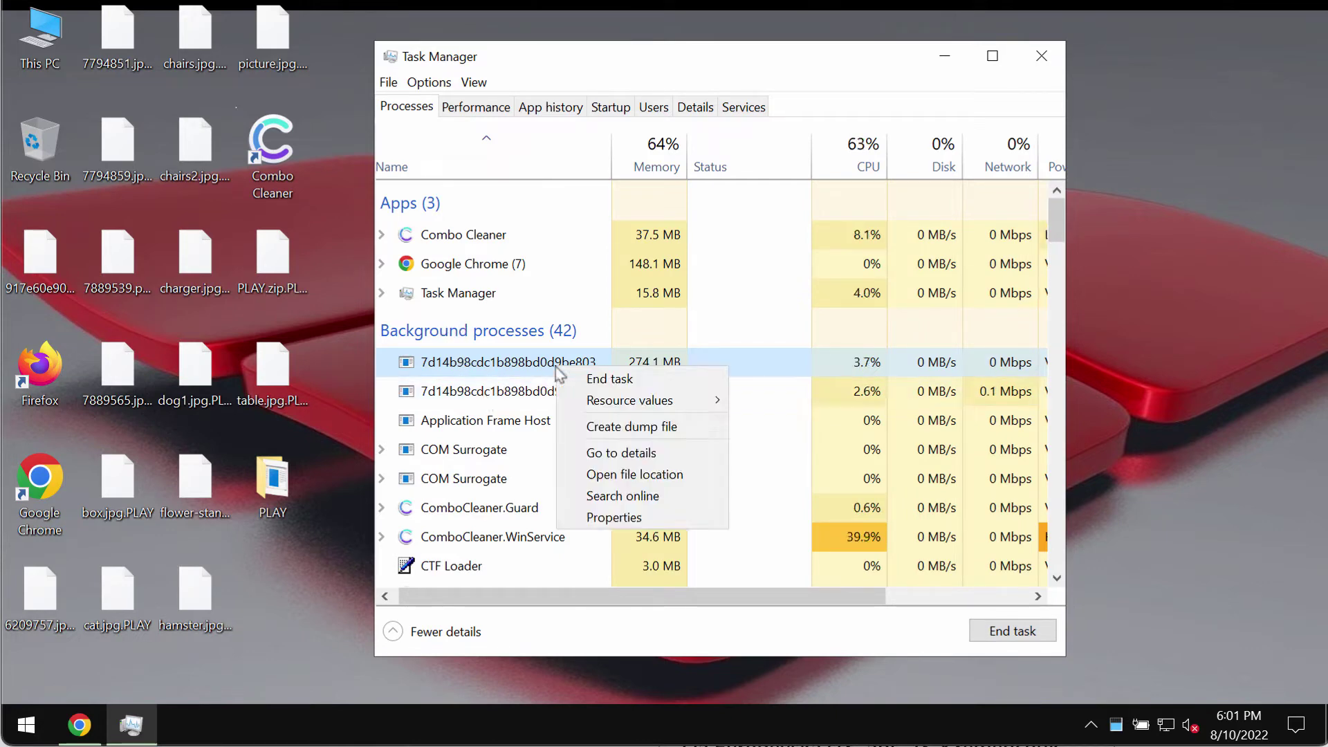
click(633, 381)
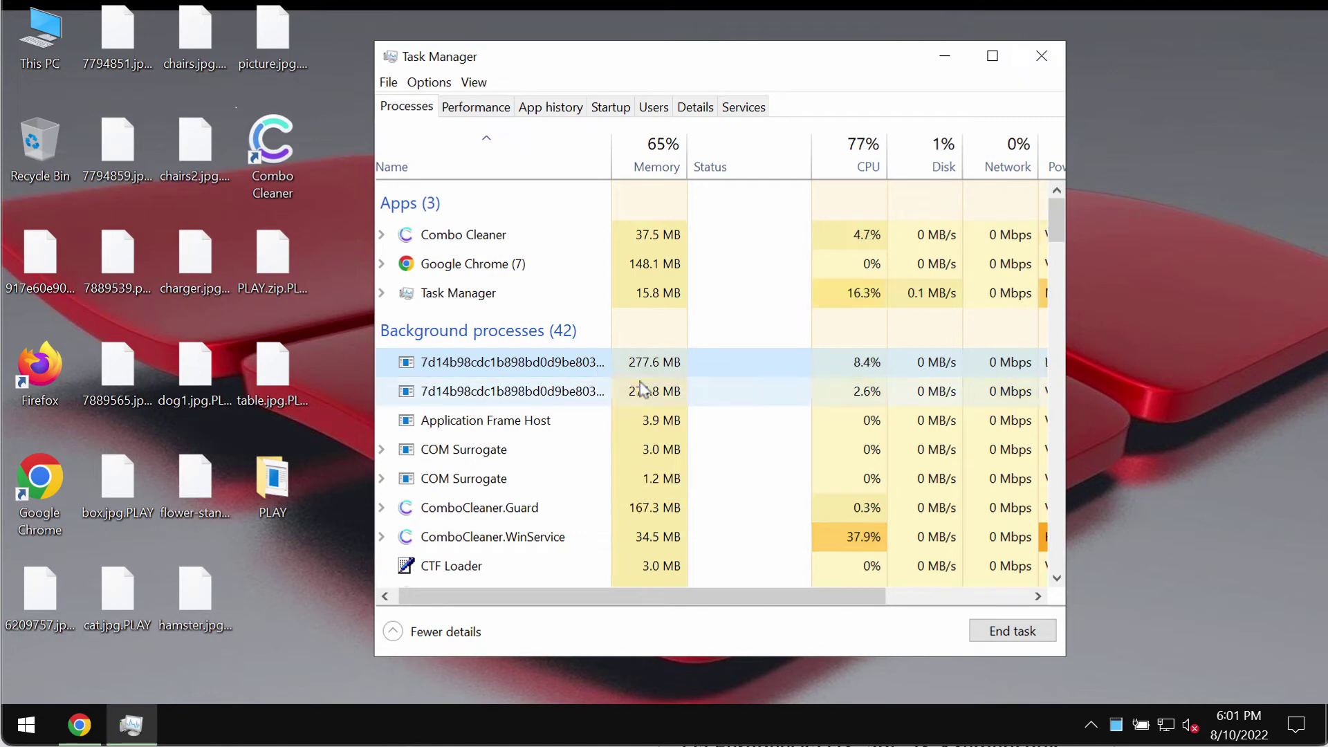
right_click(529, 367)
click(603, 380)
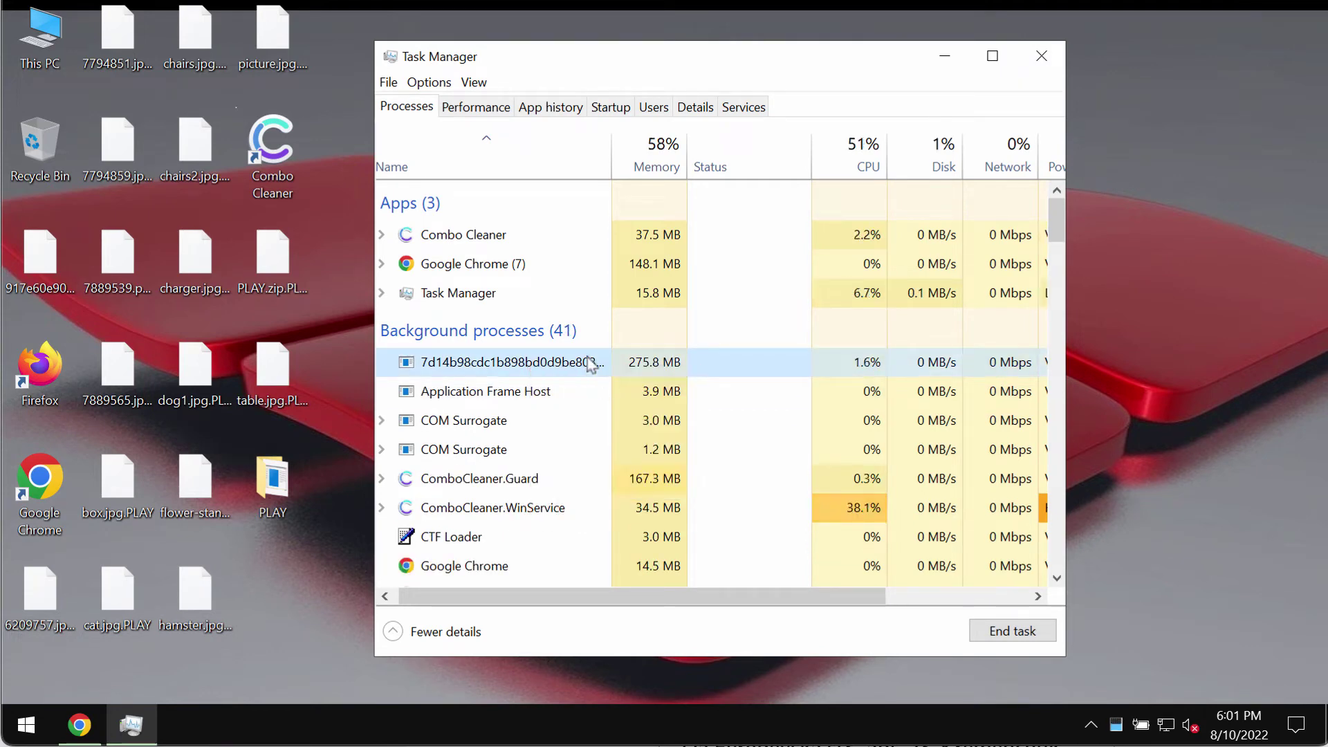
click(1042, 56)
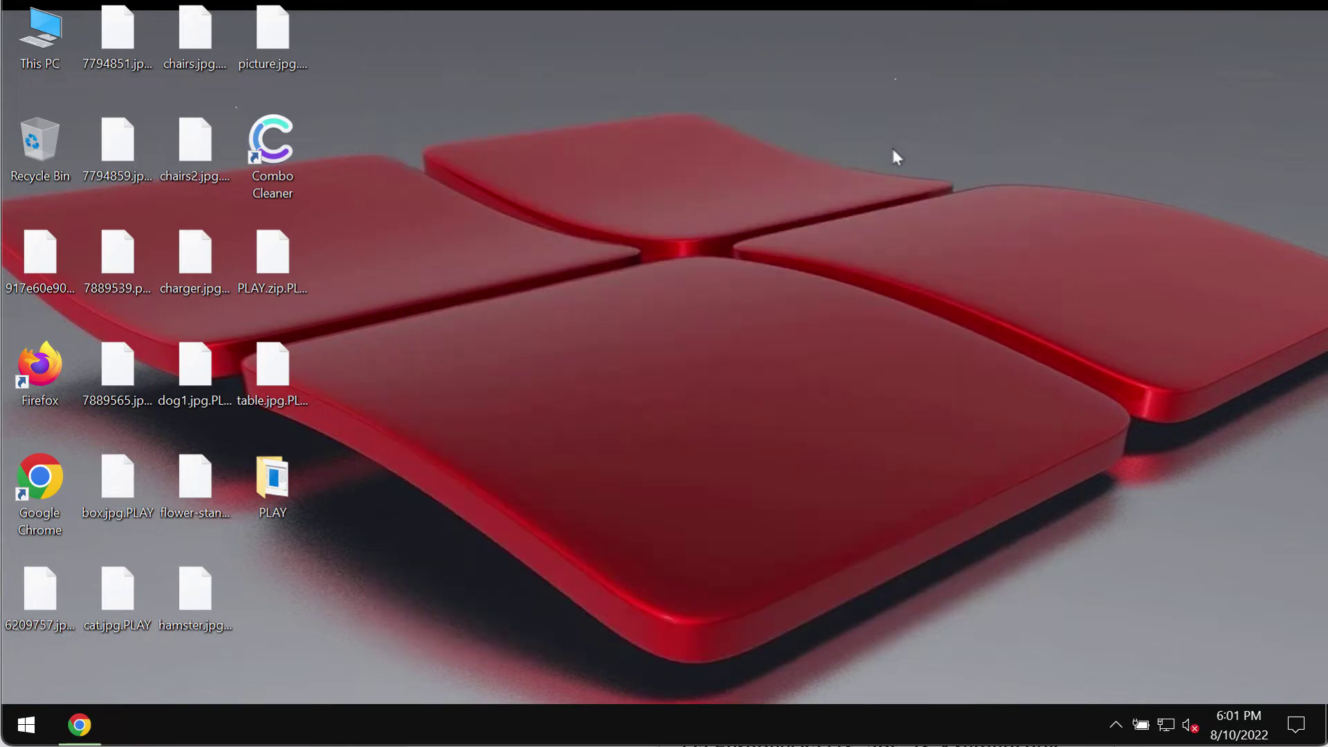
Load combocleaner.com in a maximized Google Chrome window
double_click(48, 487)
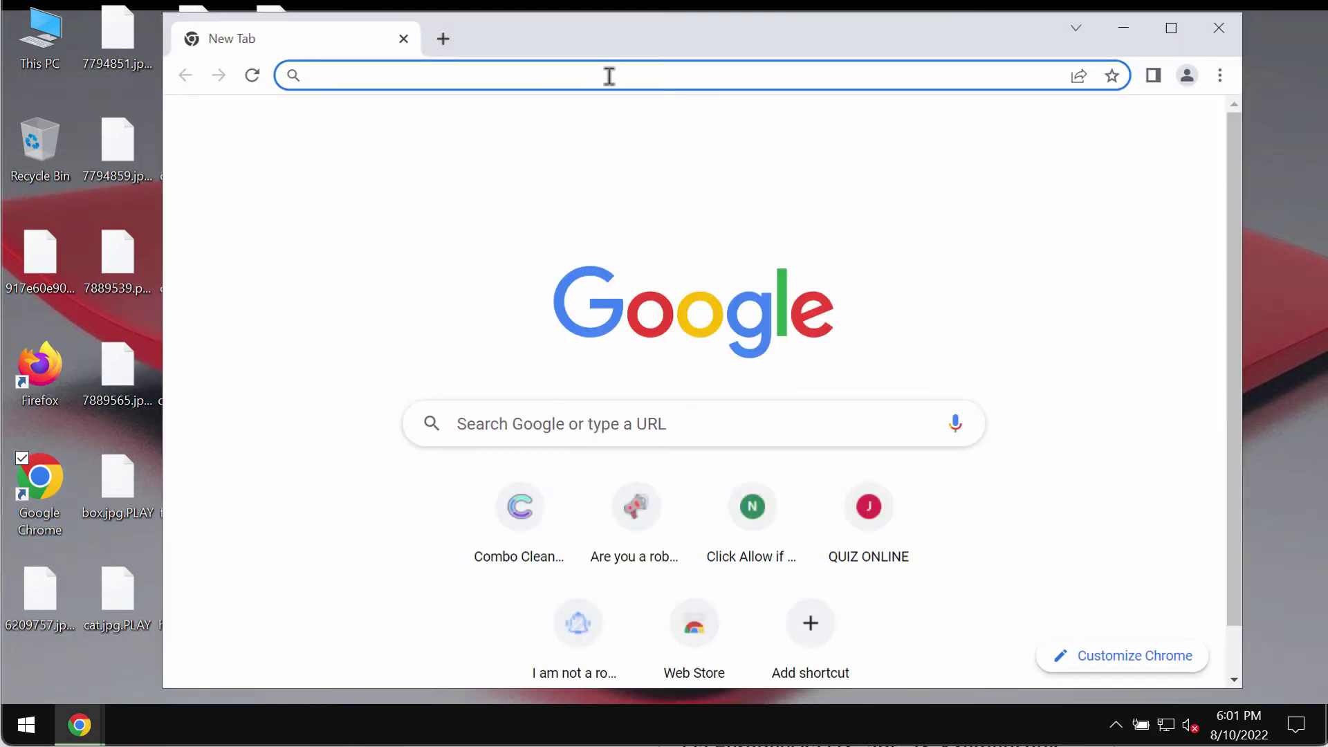
text(c)
key(Return)
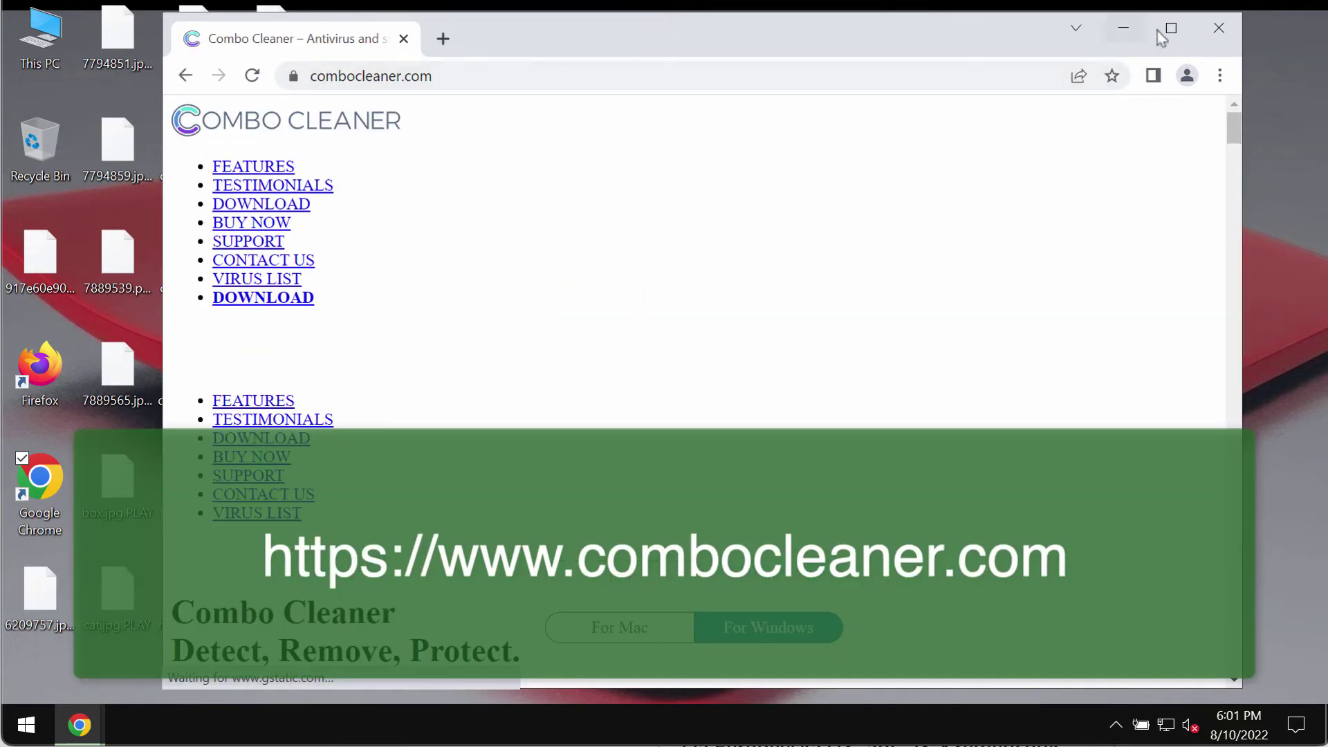
click(1169, 31)
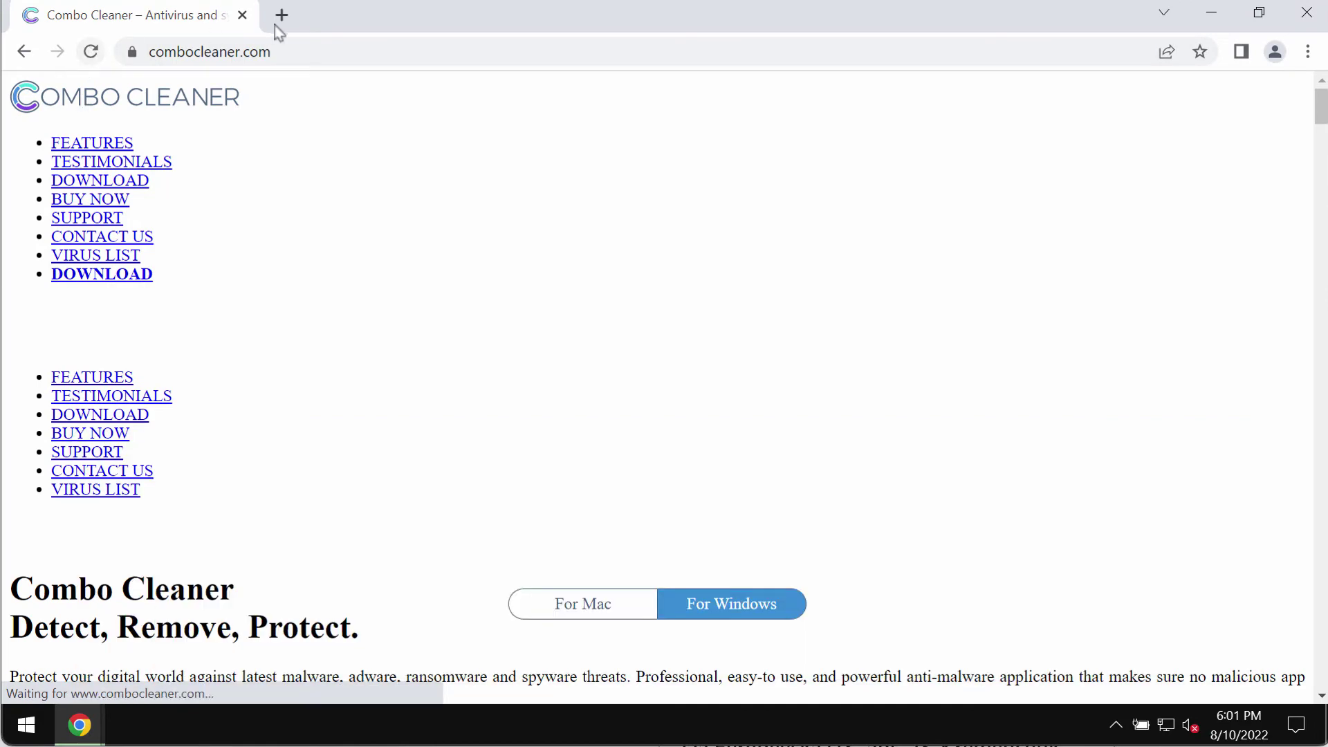
click(336, 54)
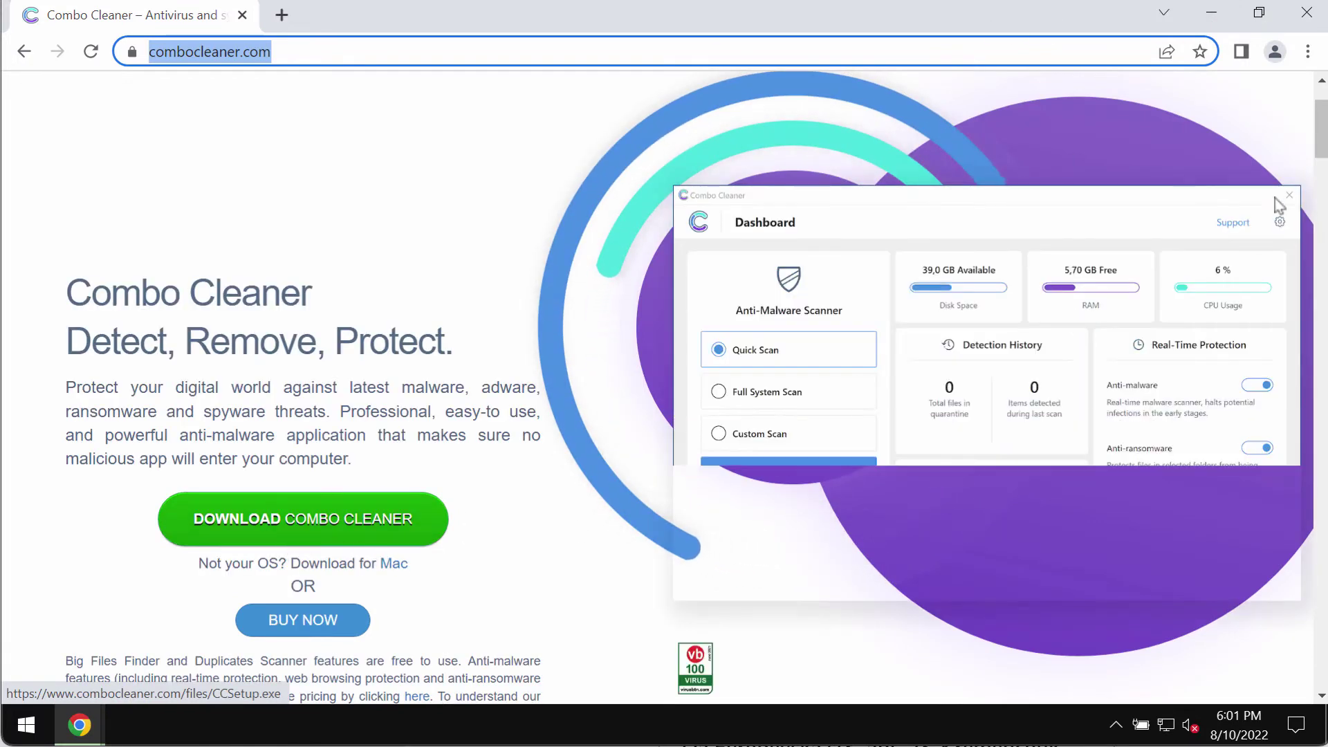
Download the Combo Cleaner installer, then launch Combo Cleaner from the desktop
click(303, 519)
click(1211, 12)
double_click(280, 155)
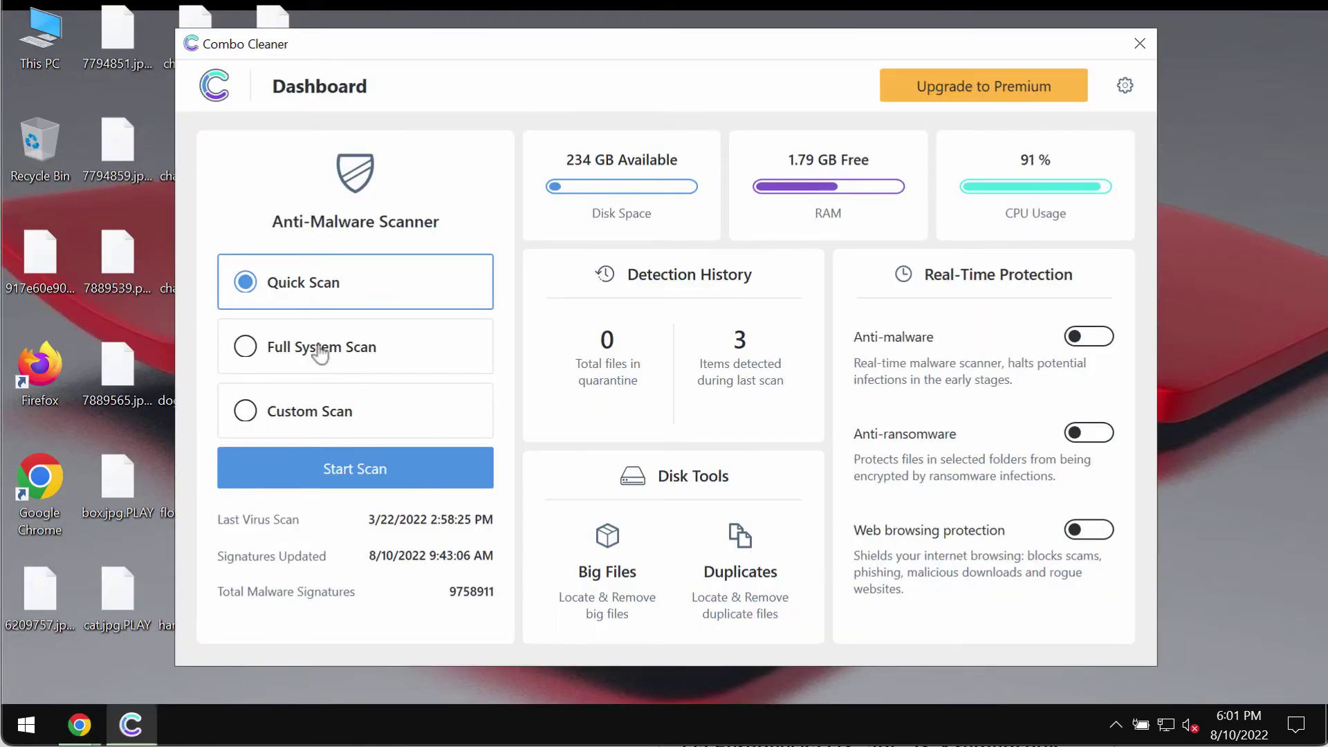
Start a Quick Scan and return to its progress page, which shows 921 items scanned
click(312, 476)
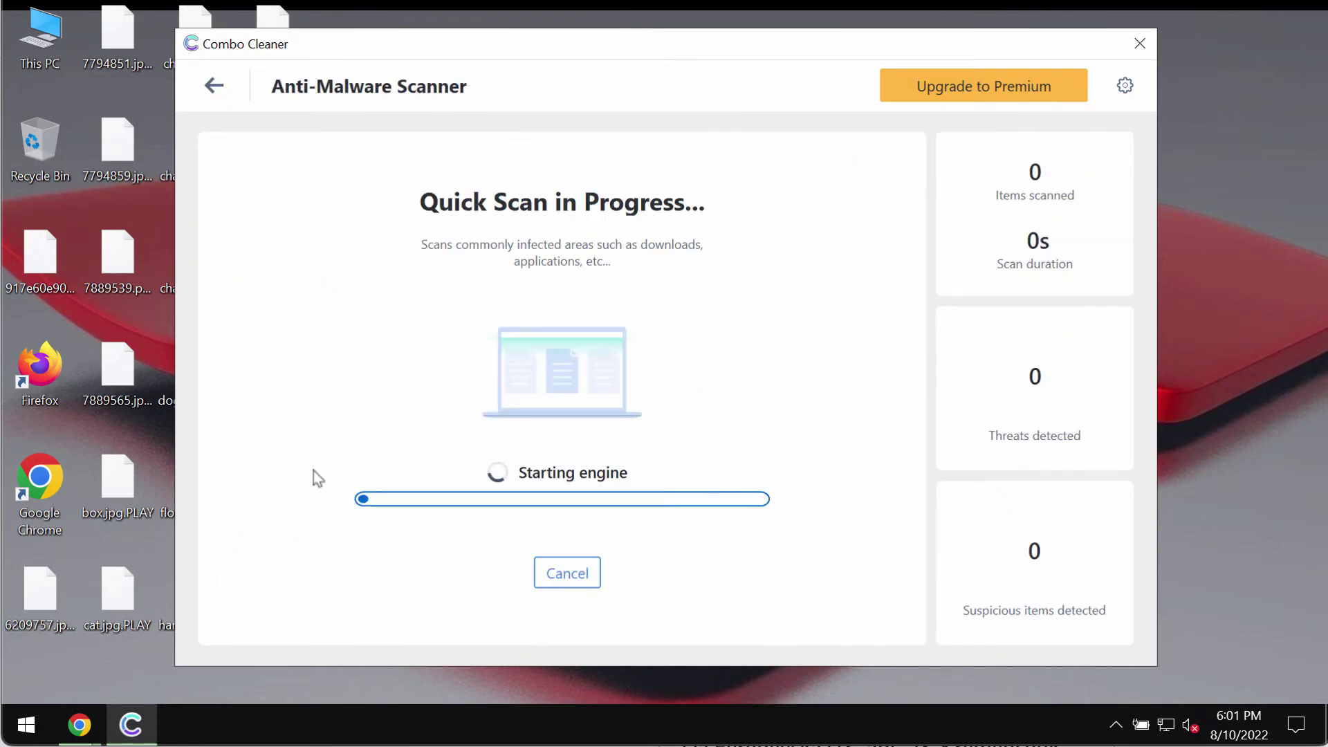
click(215, 88)
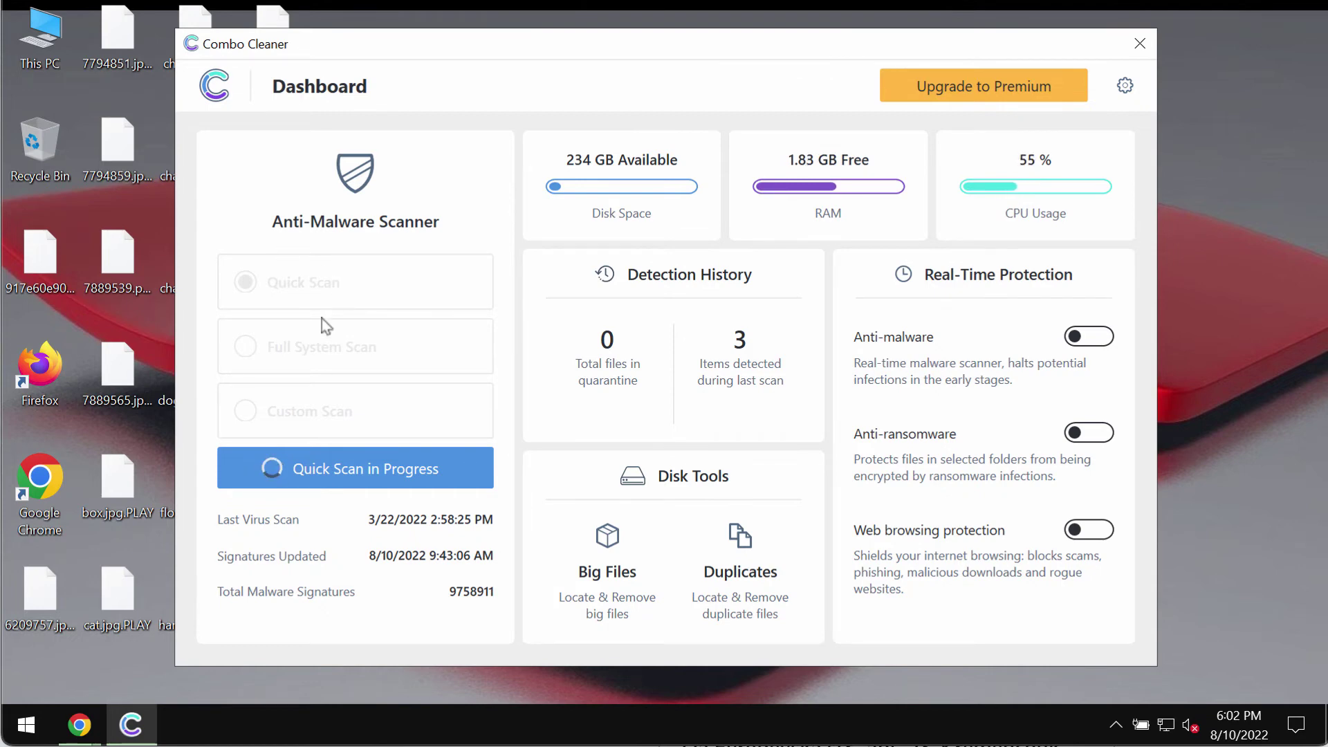
click(346, 464)
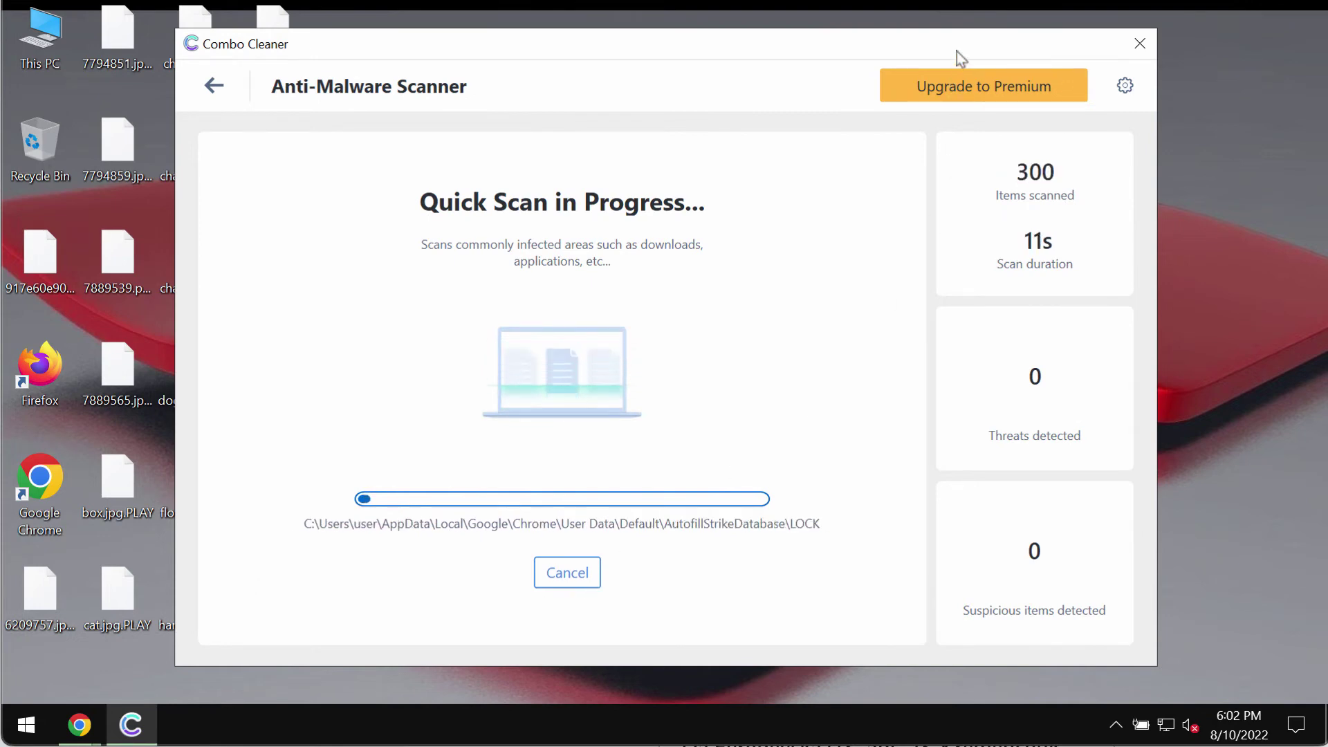
drag(957, 65, 944, 64)
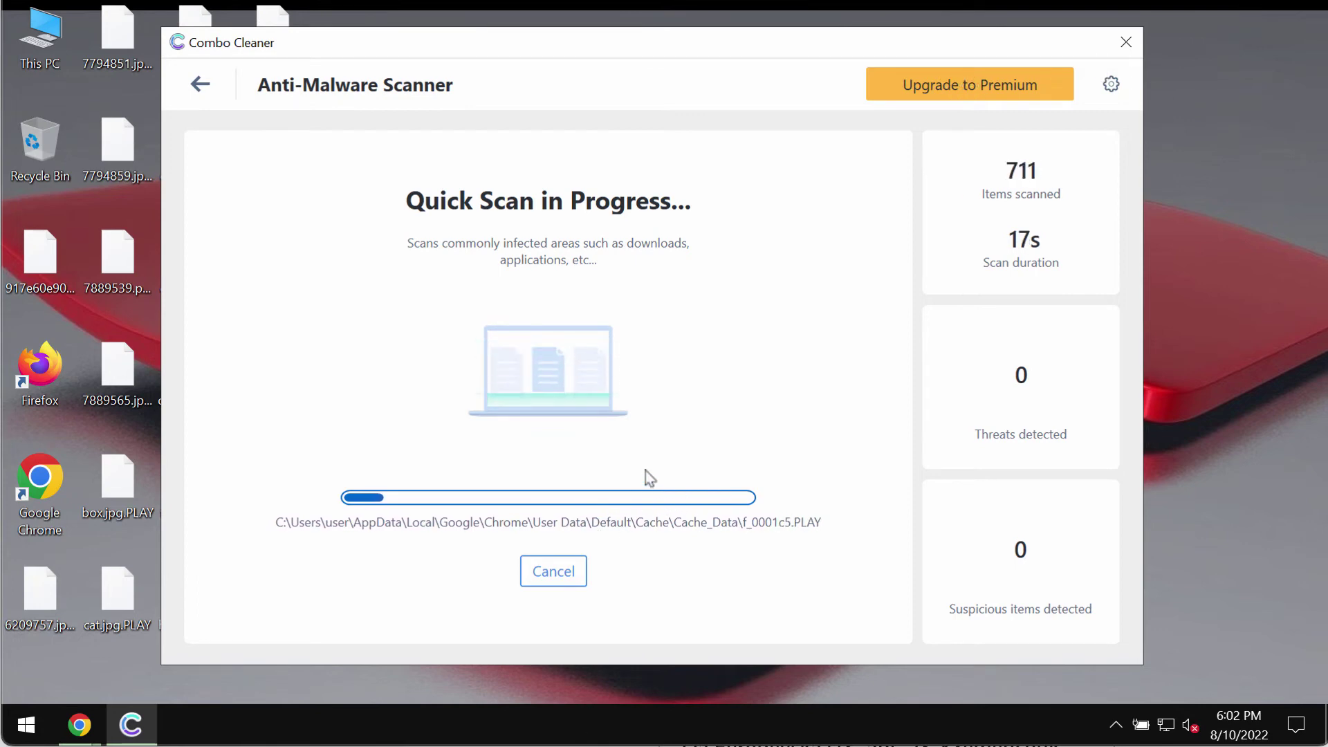
Show the Anti-Ransomware settings tab, which lists no protected folders and no trusted programs
click(1112, 88)
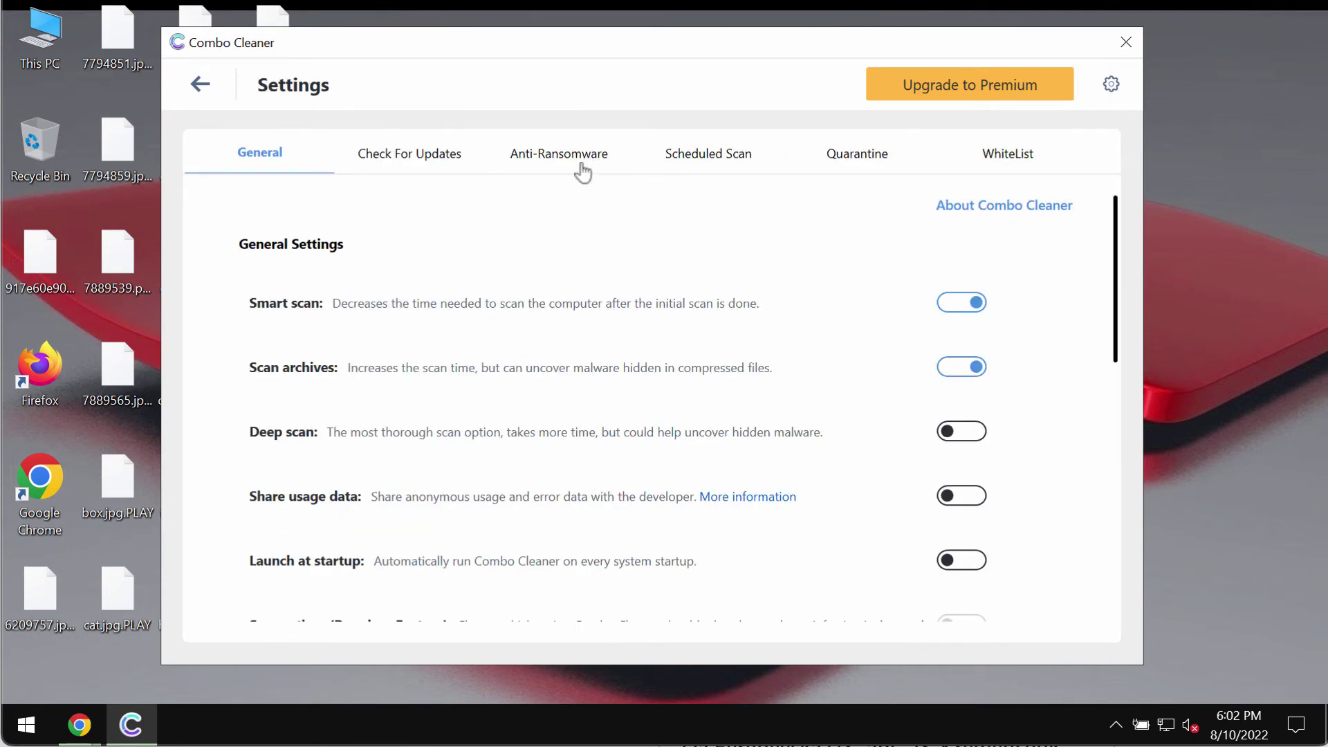
click(583, 171)
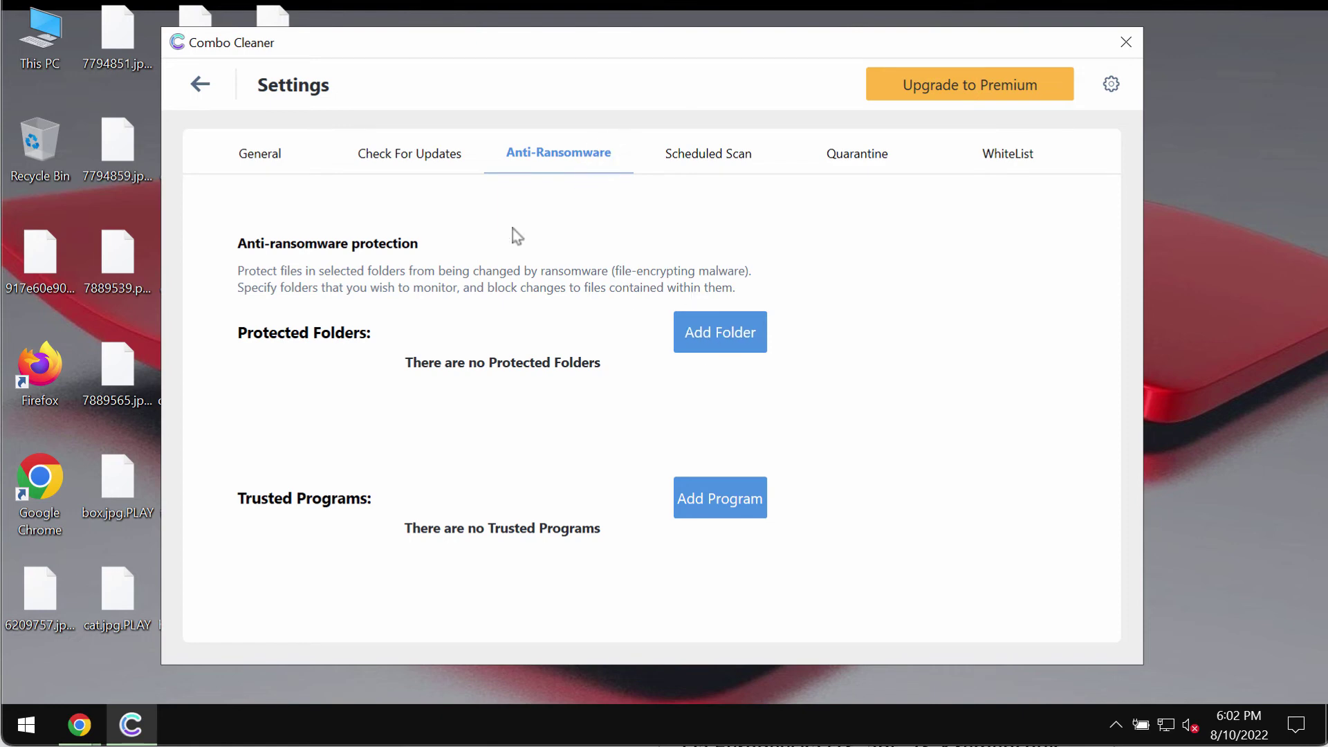
Let the Quick Scan finish with 5 threats flagged, then view the Upgrade to Premium page
click(200, 87)
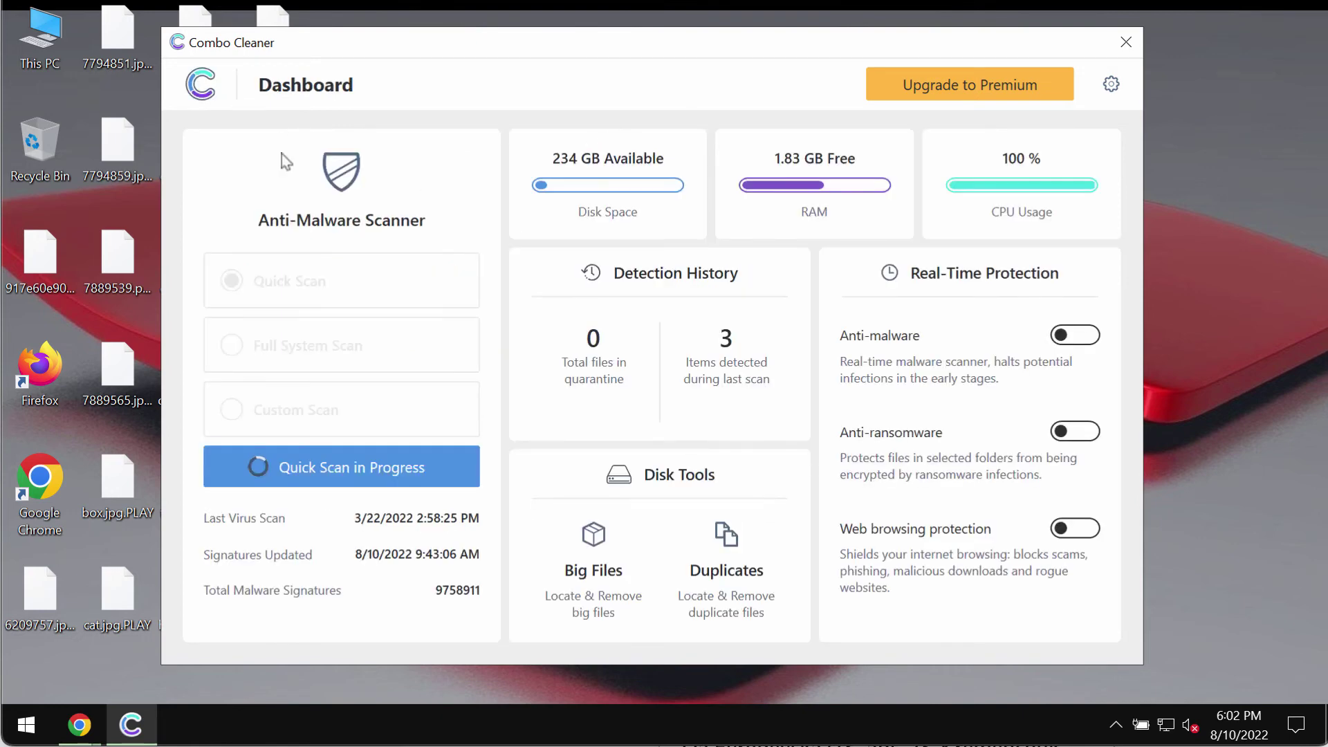
click(419, 486)
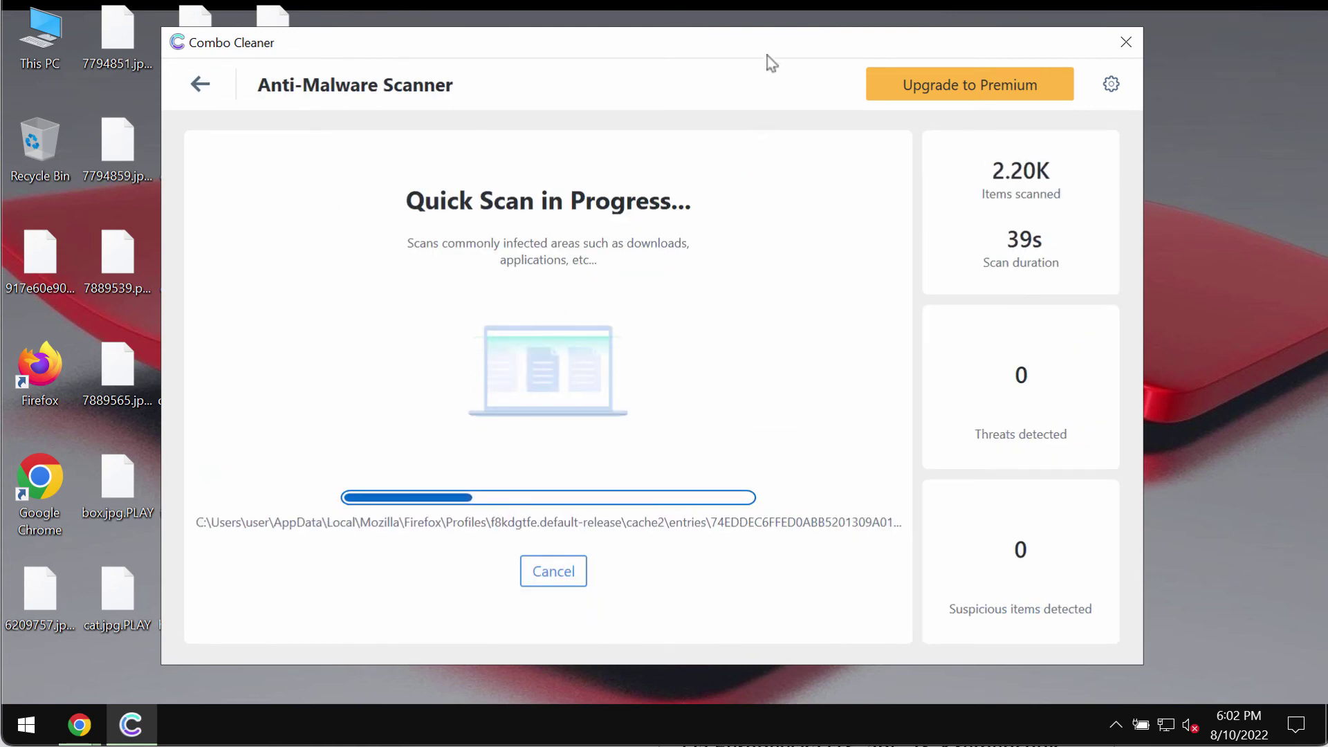
drag(772, 61, 771, 67)
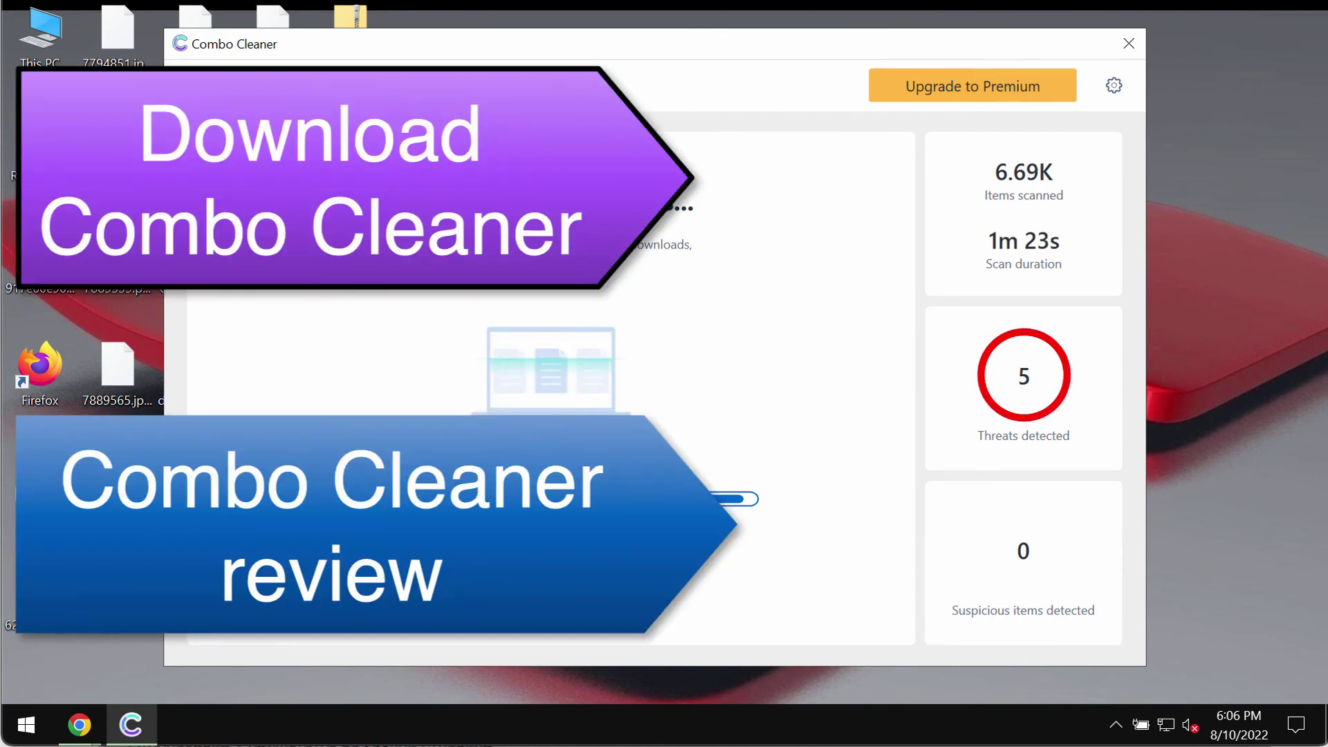
click(551, 553)
key(Escape)
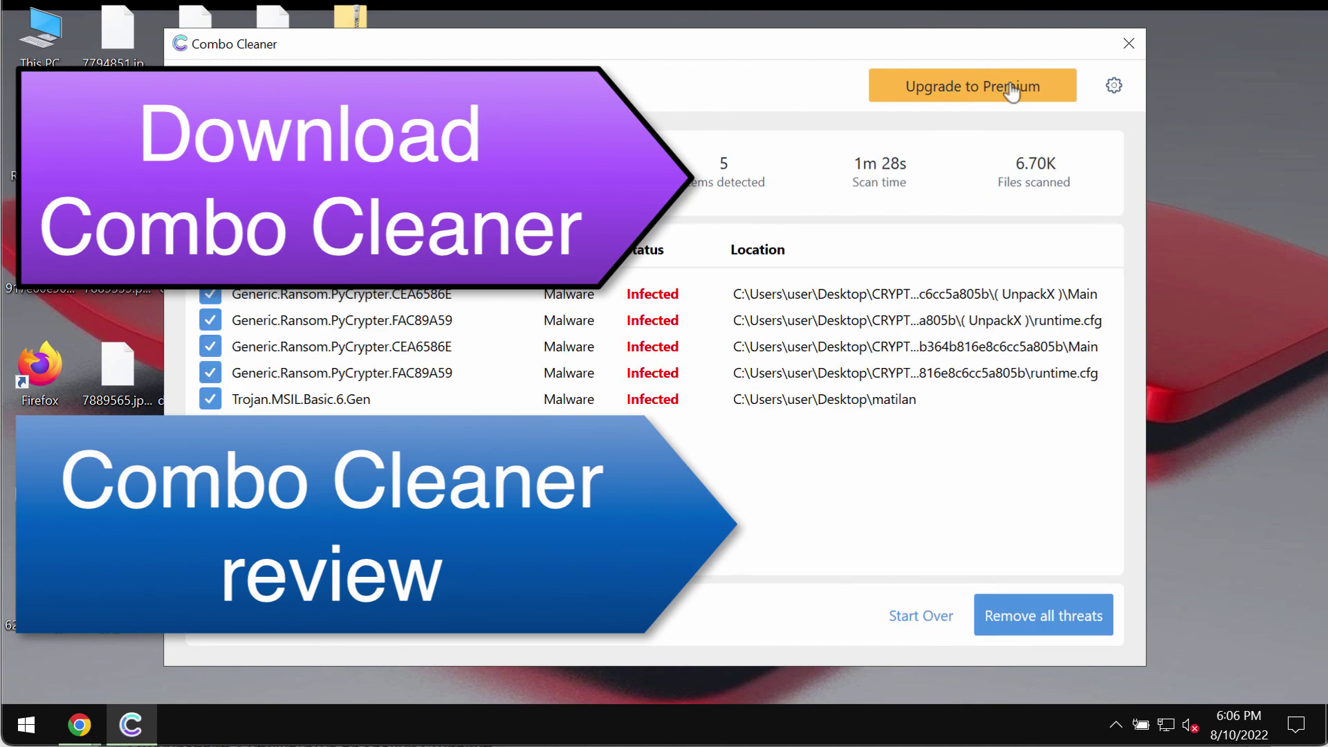
click(1011, 91)
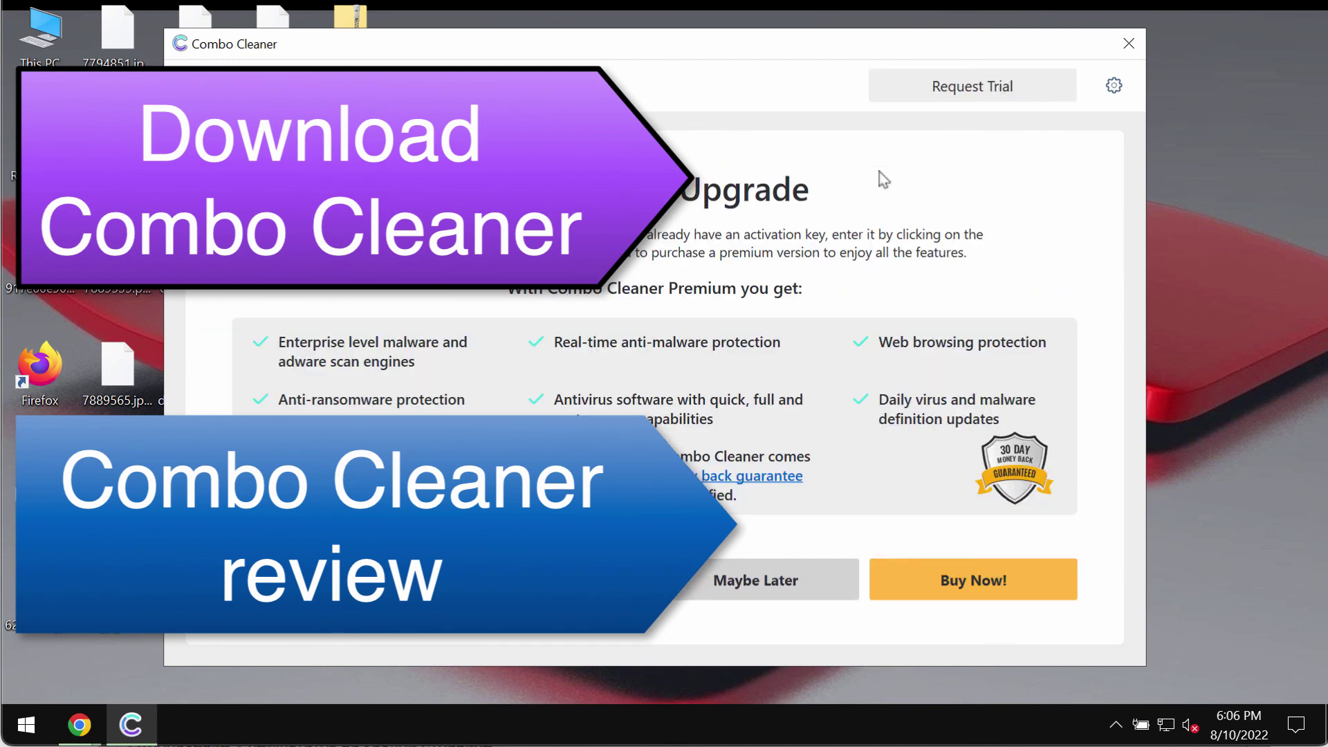